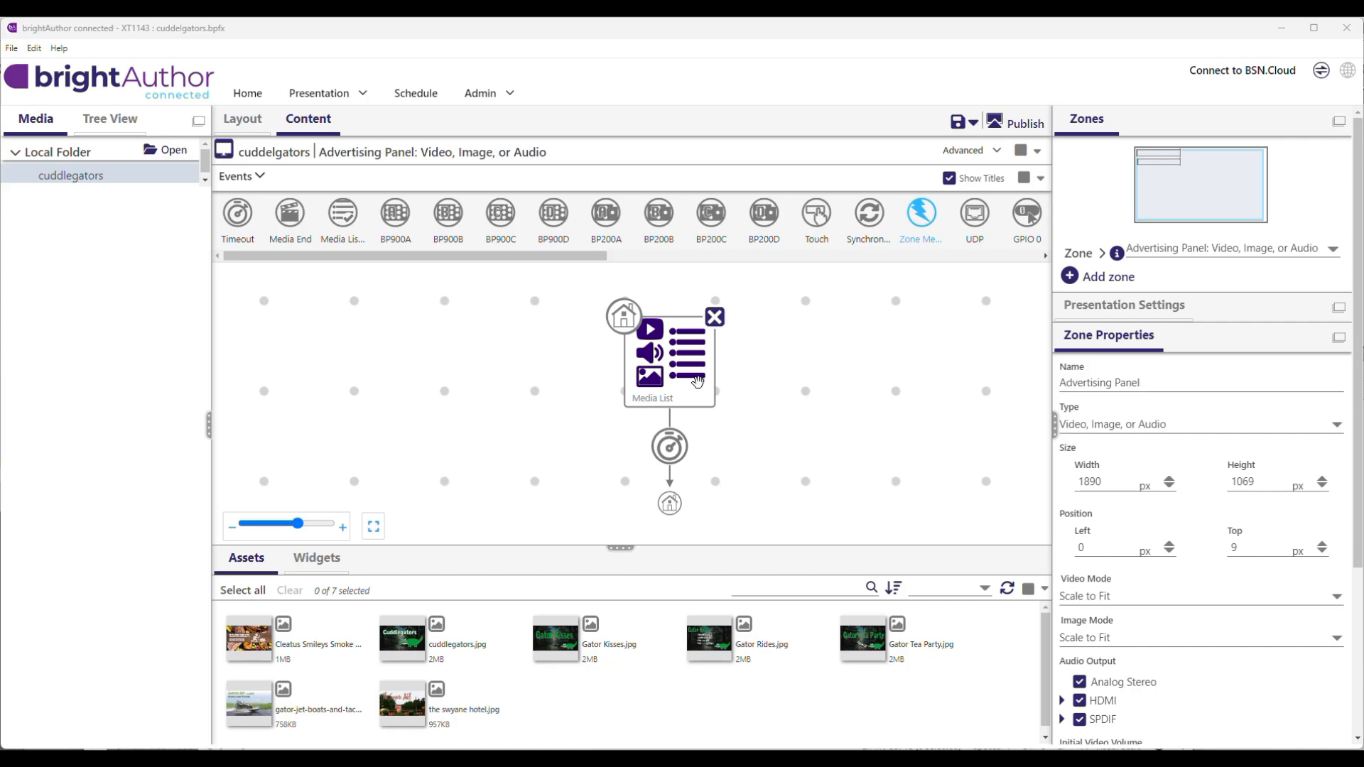
# Review the Media List state's playback properties and the image files it contains, and return to the Advertising Panel zone.
pyautogui.click(657, 369)
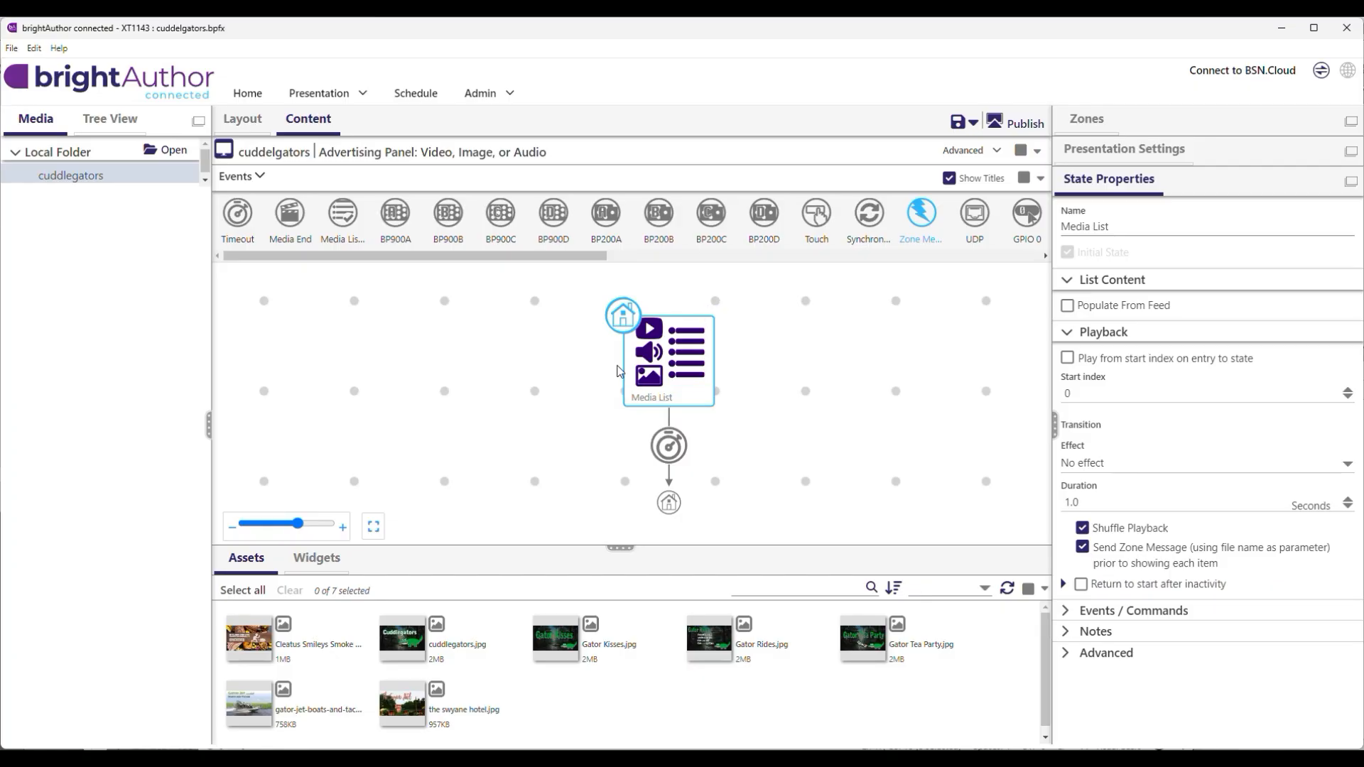
pyautogui.doubleClick(666, 354)
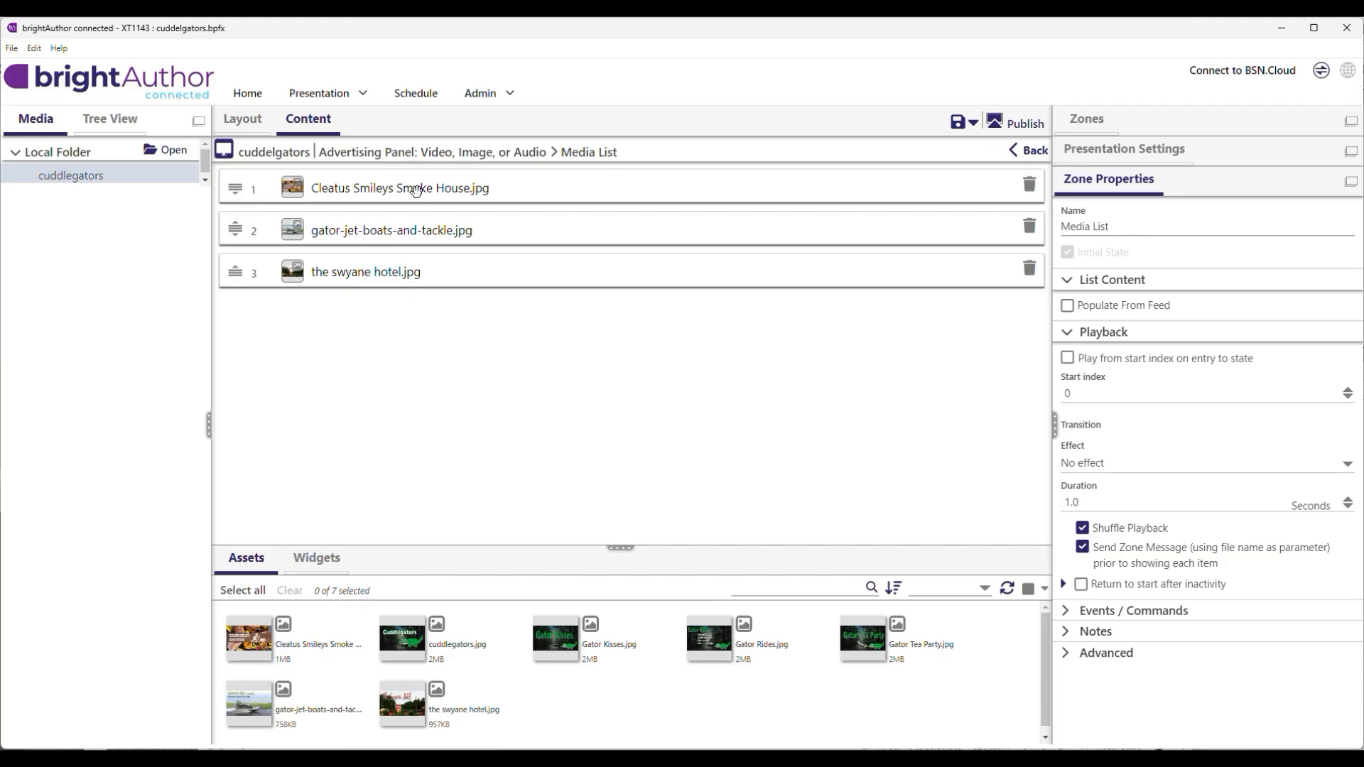
pyautogui.click(455, 157)
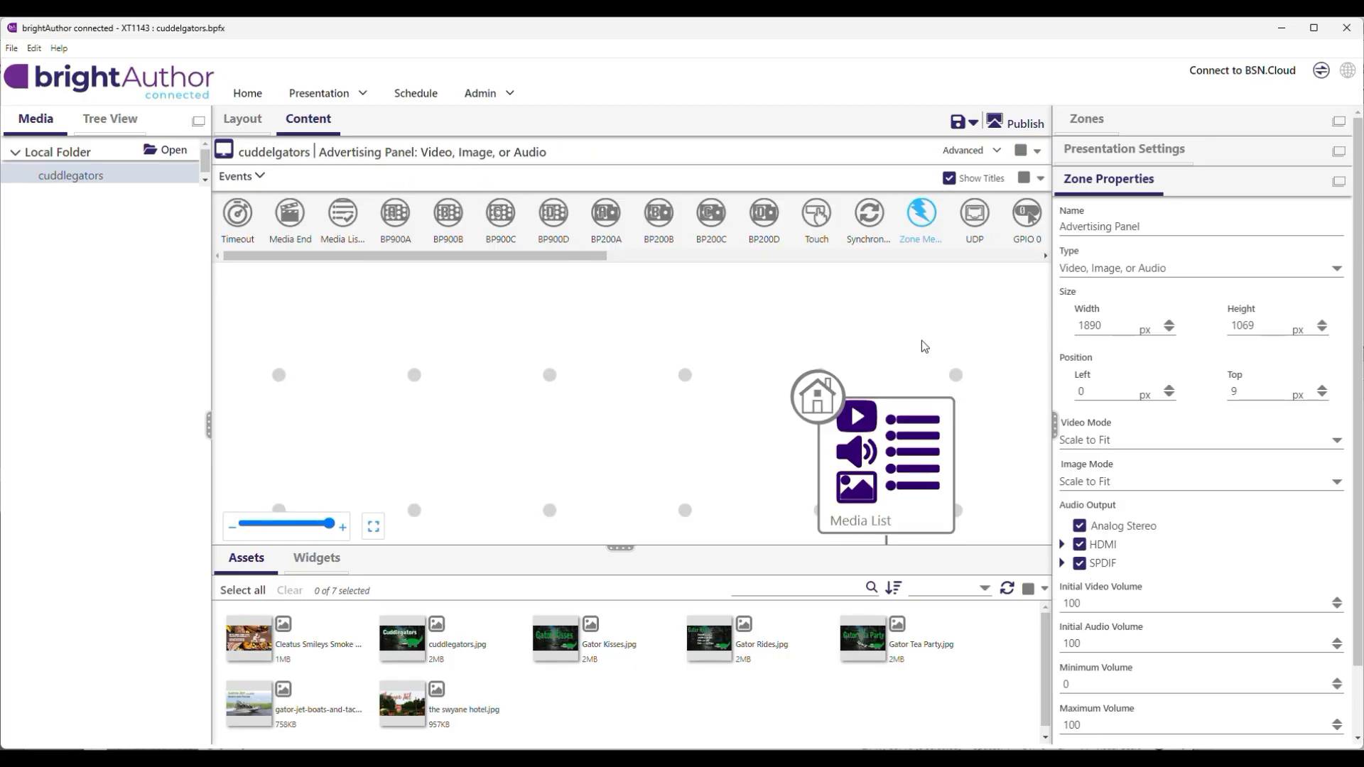
# Show the properties of the timeout event attached to the Media List in the Advertising Panel zone.
pyautogui.scroll(-3, 774, 388)
pyautogui.moveTo(855, 492); pyautogui.dragTo(782, 459)
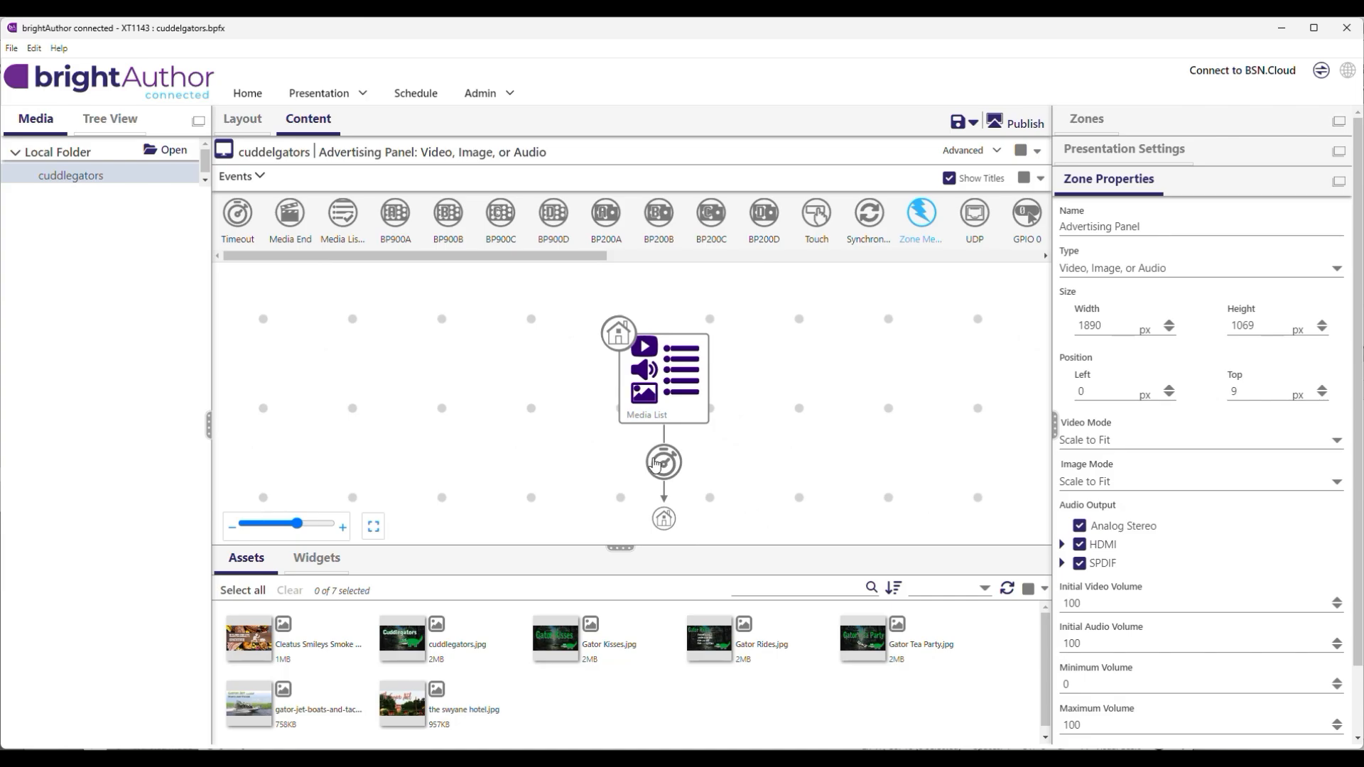
pyautogui.click(655, 464)
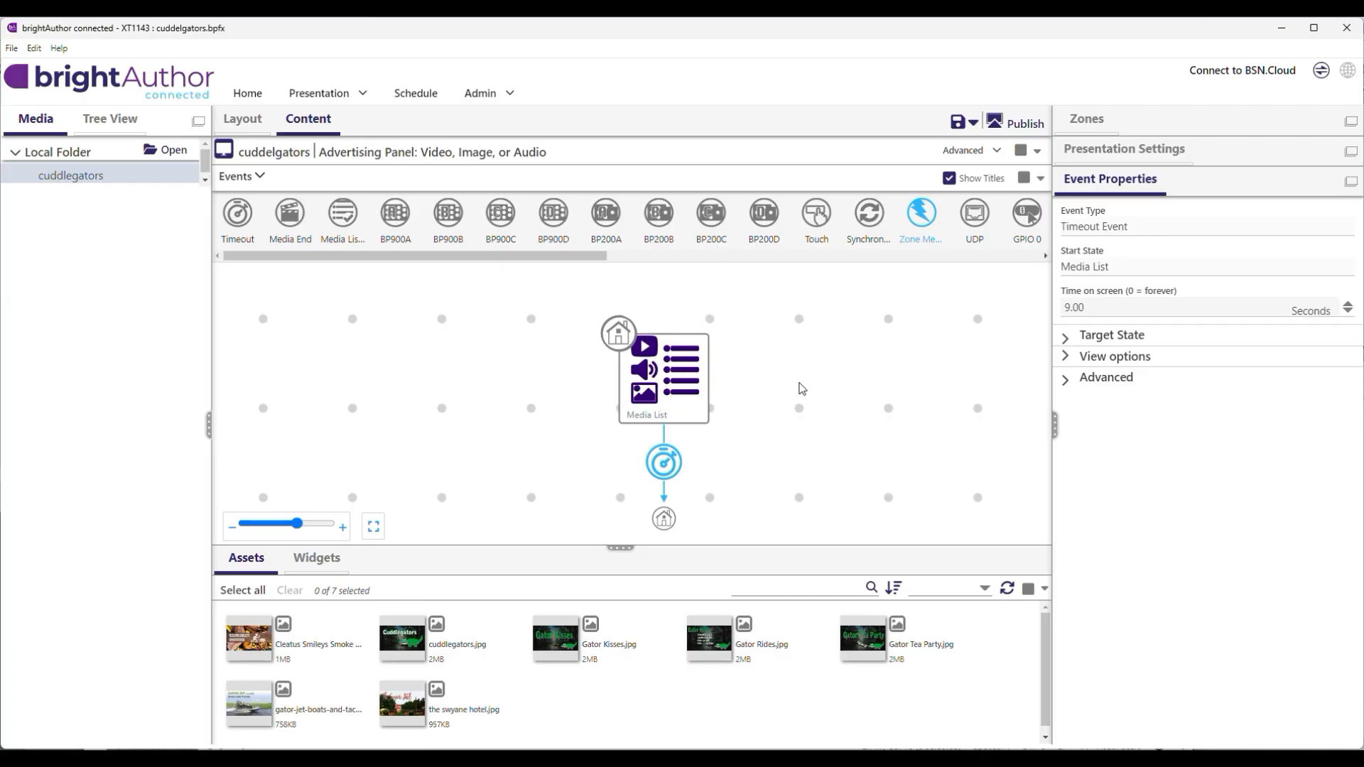
# Examine the SignMetrixMessage script plugin's name and source in the presentation's support content.
pyautogui.click(1117, 156)
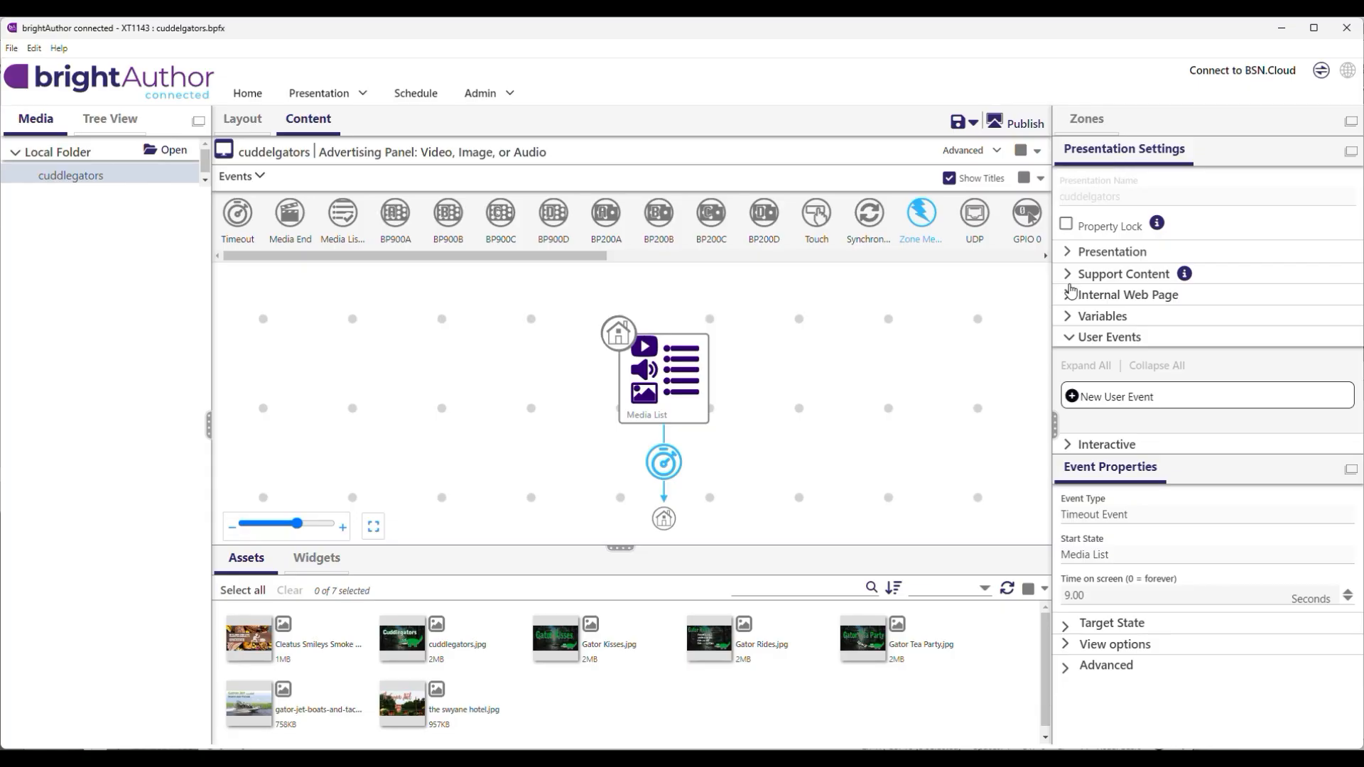
pyautogui.click(1065, 280)
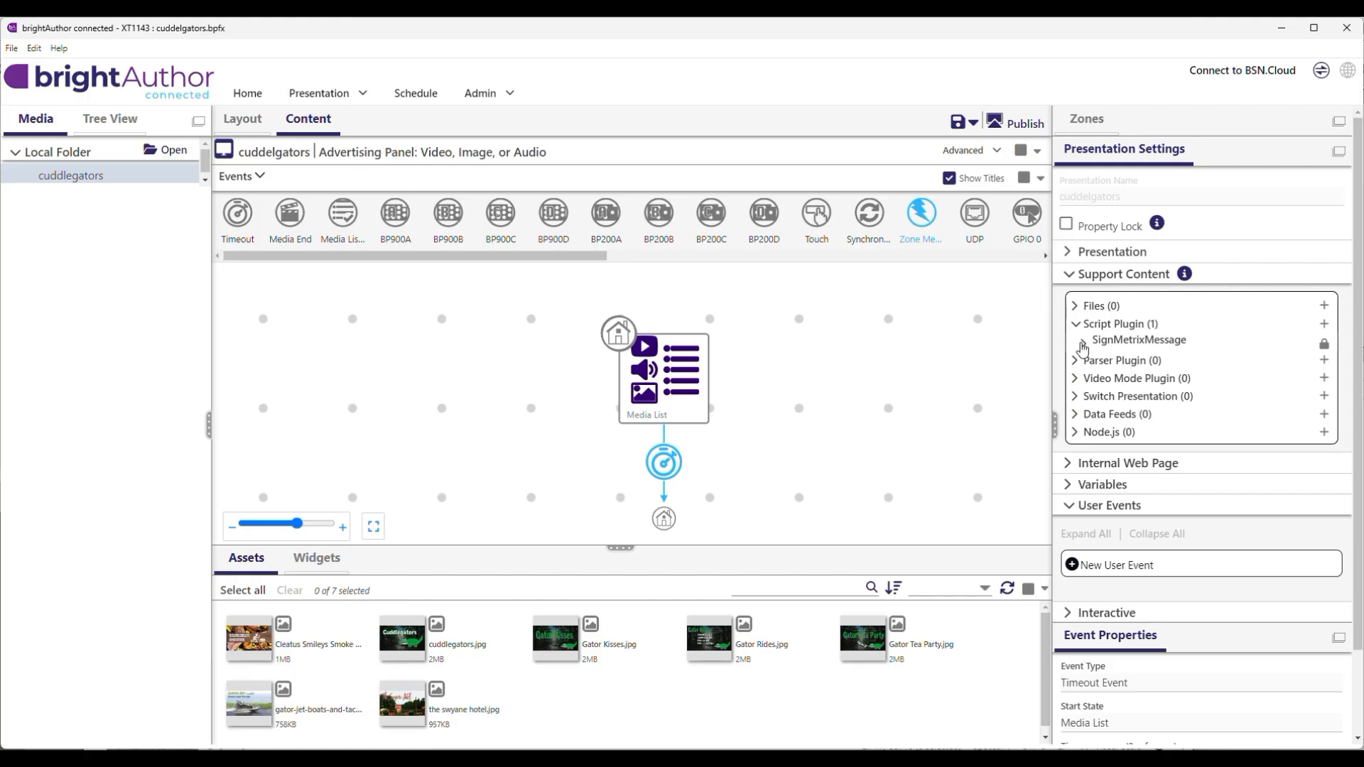
pyautogui.click(1087, 347)
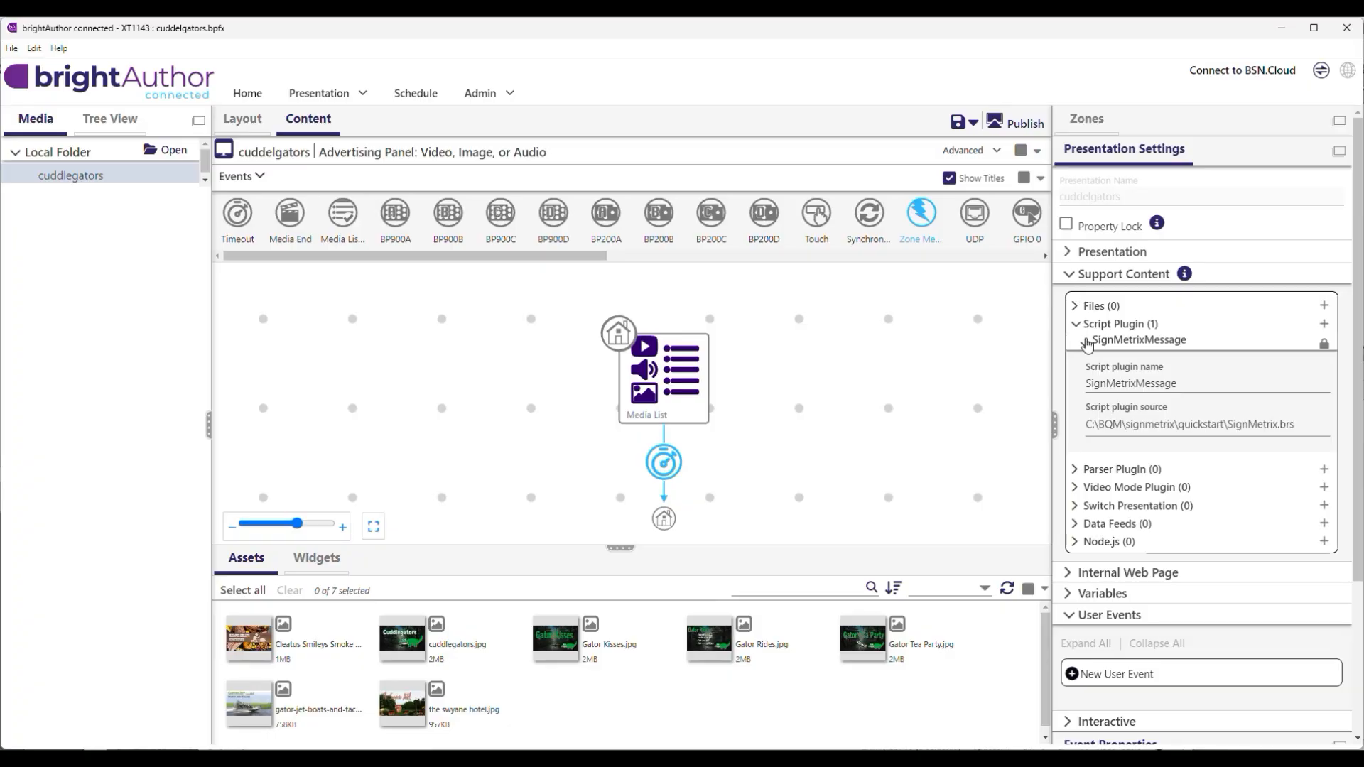
pyautogui.click(1076, 328)
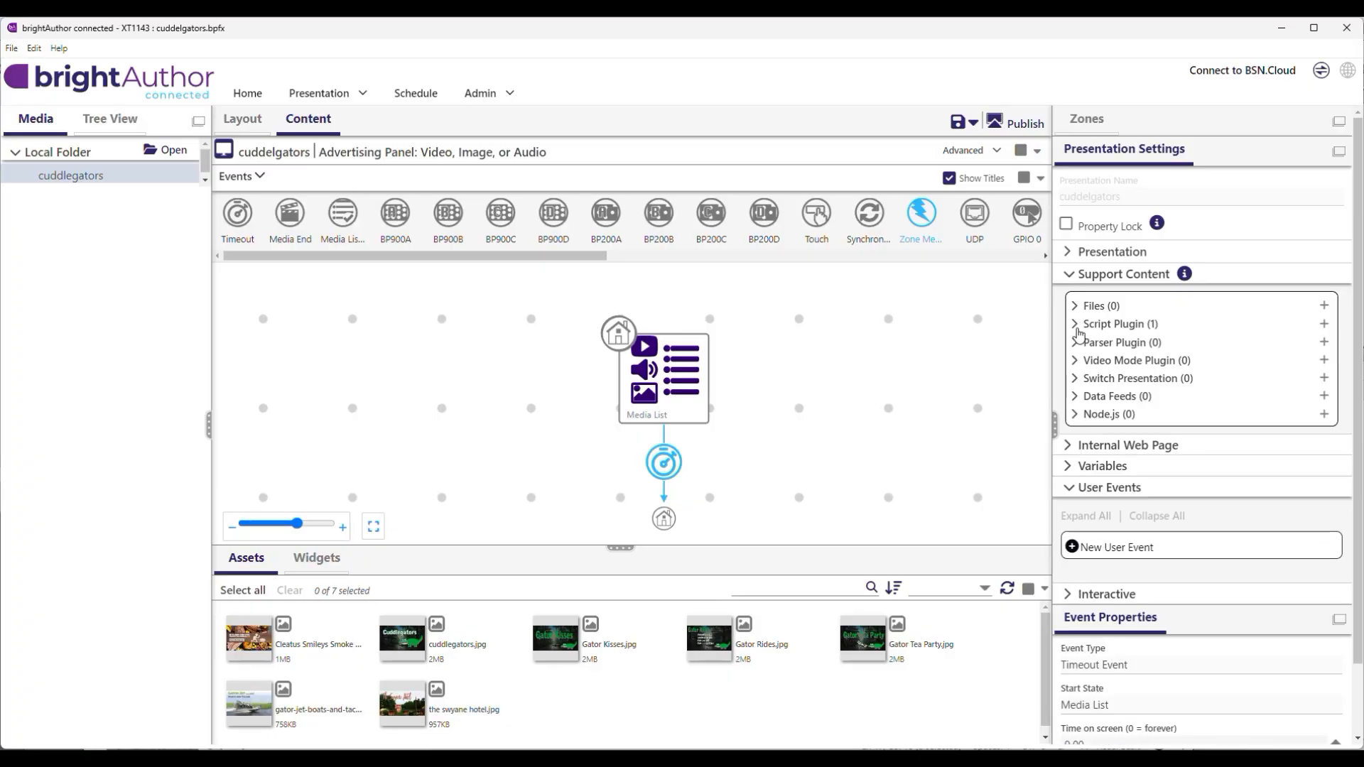
# Inspect the adname variable's default value, access and type, and collapse the Variables and Support Content sections.
pyautogui.click(1067, 469)
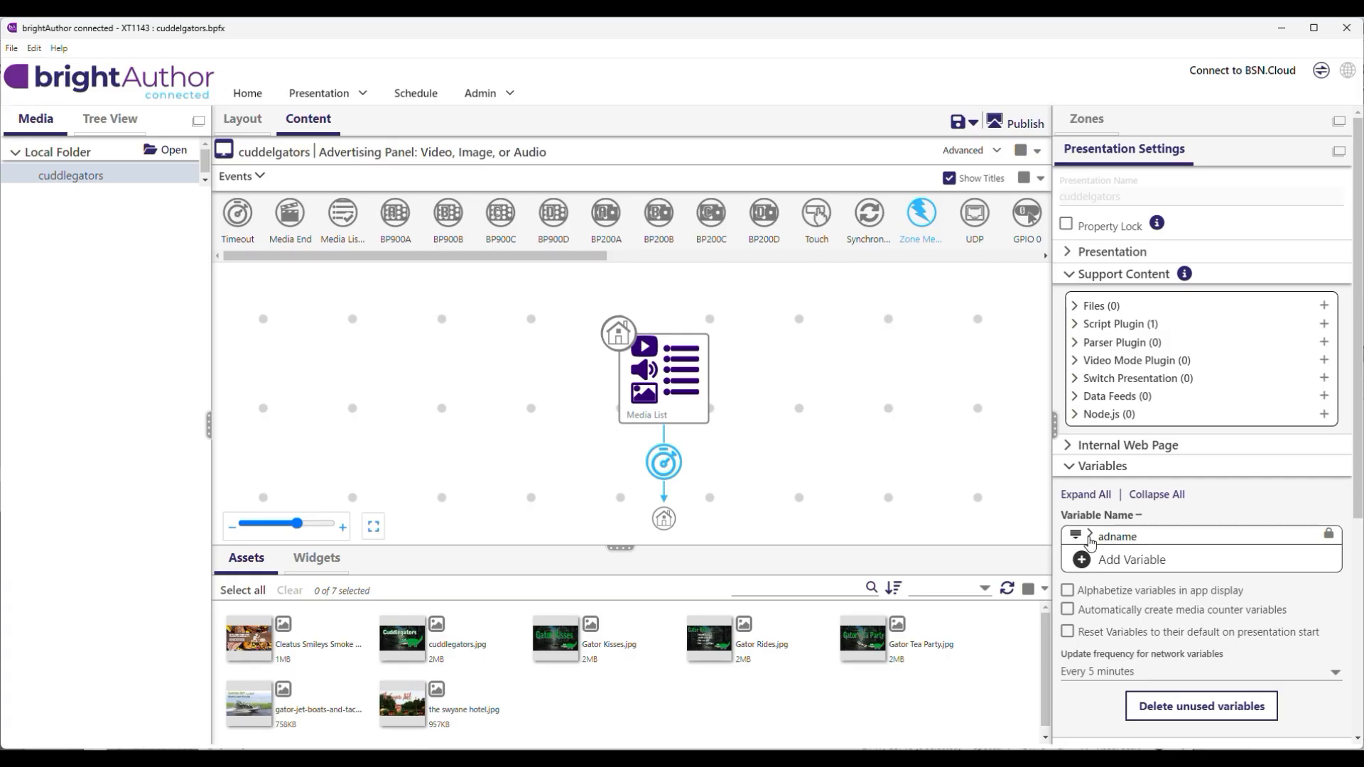
pyautogui.click(1090, 539)
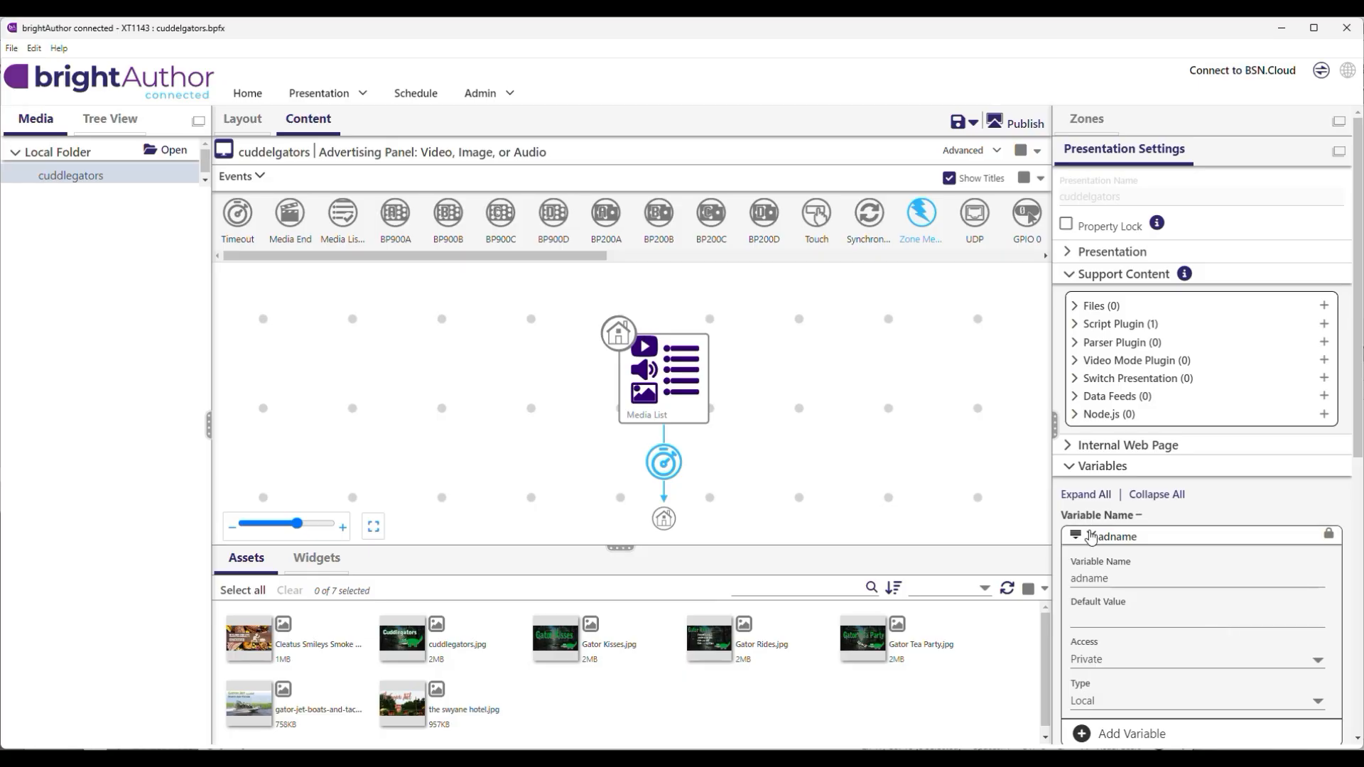
pyautogui.click(1090, 538)
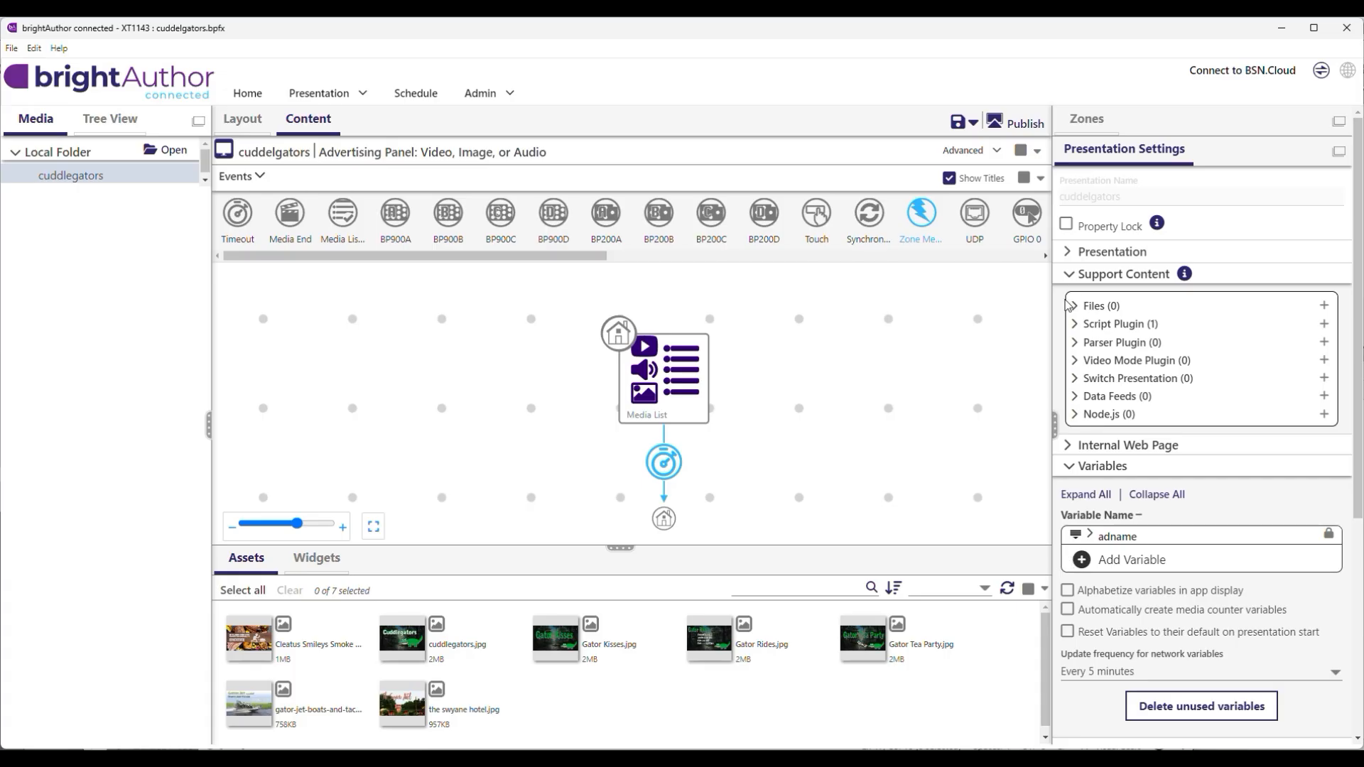
pyautogui.click(1069, 276)
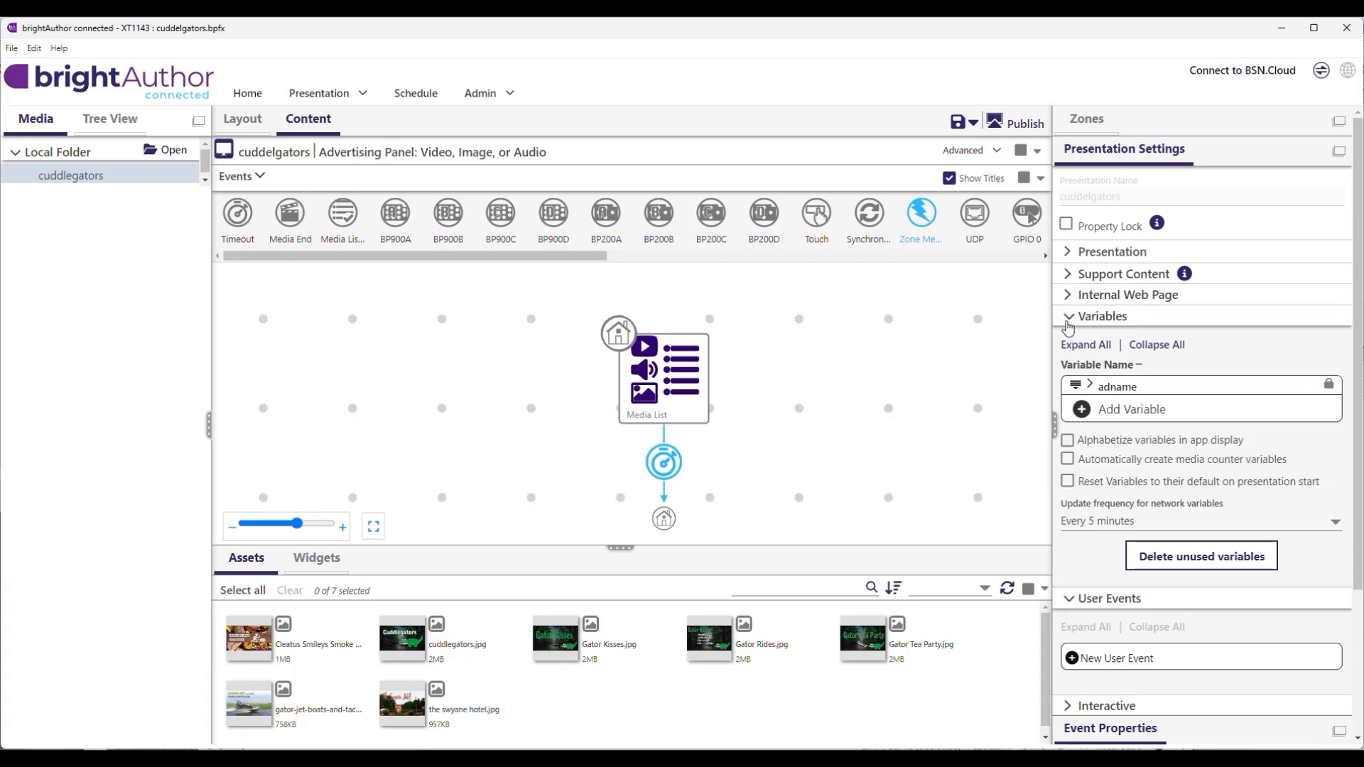
pyautogui.click(1069, 319)
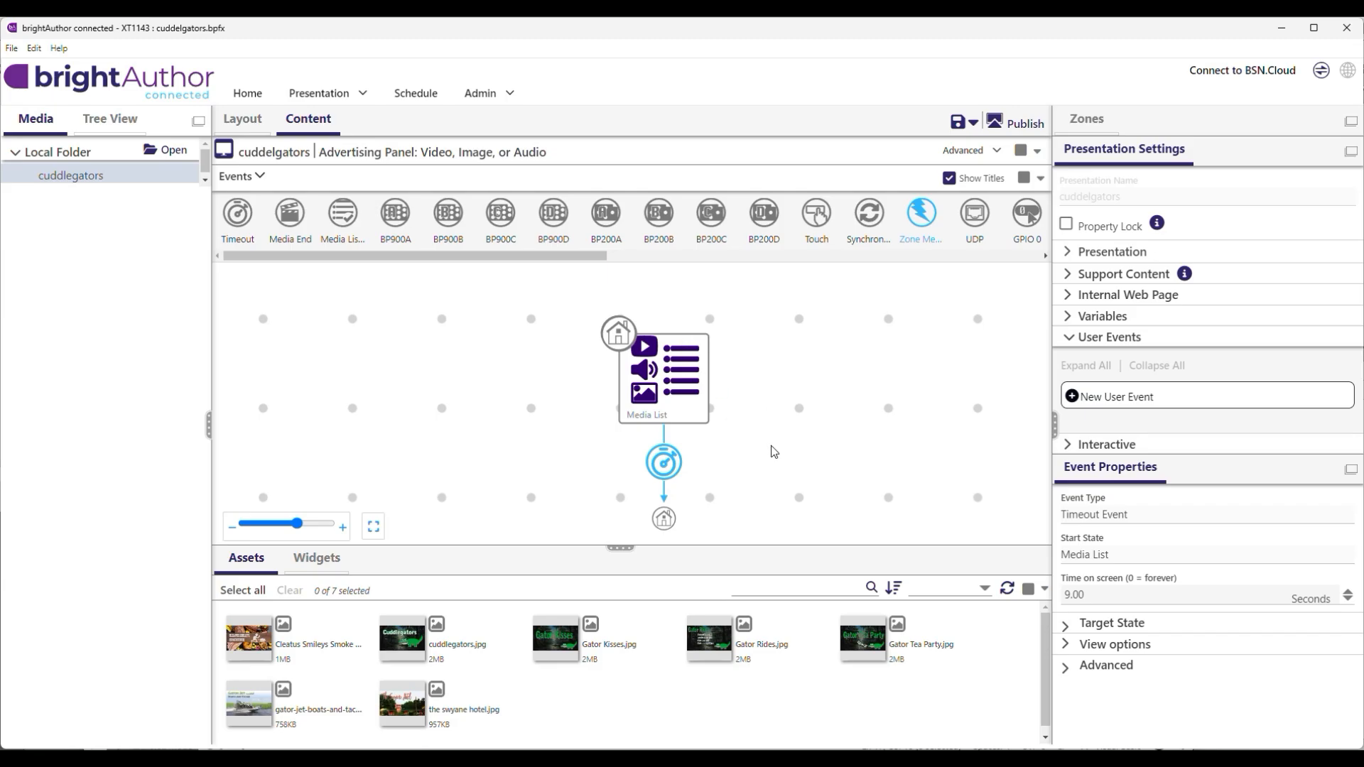
# Switch to the SignMetrix Application zone and review the My Metrix HTML state's source URL, query string and options.
pyautogui.click(1074, 134)
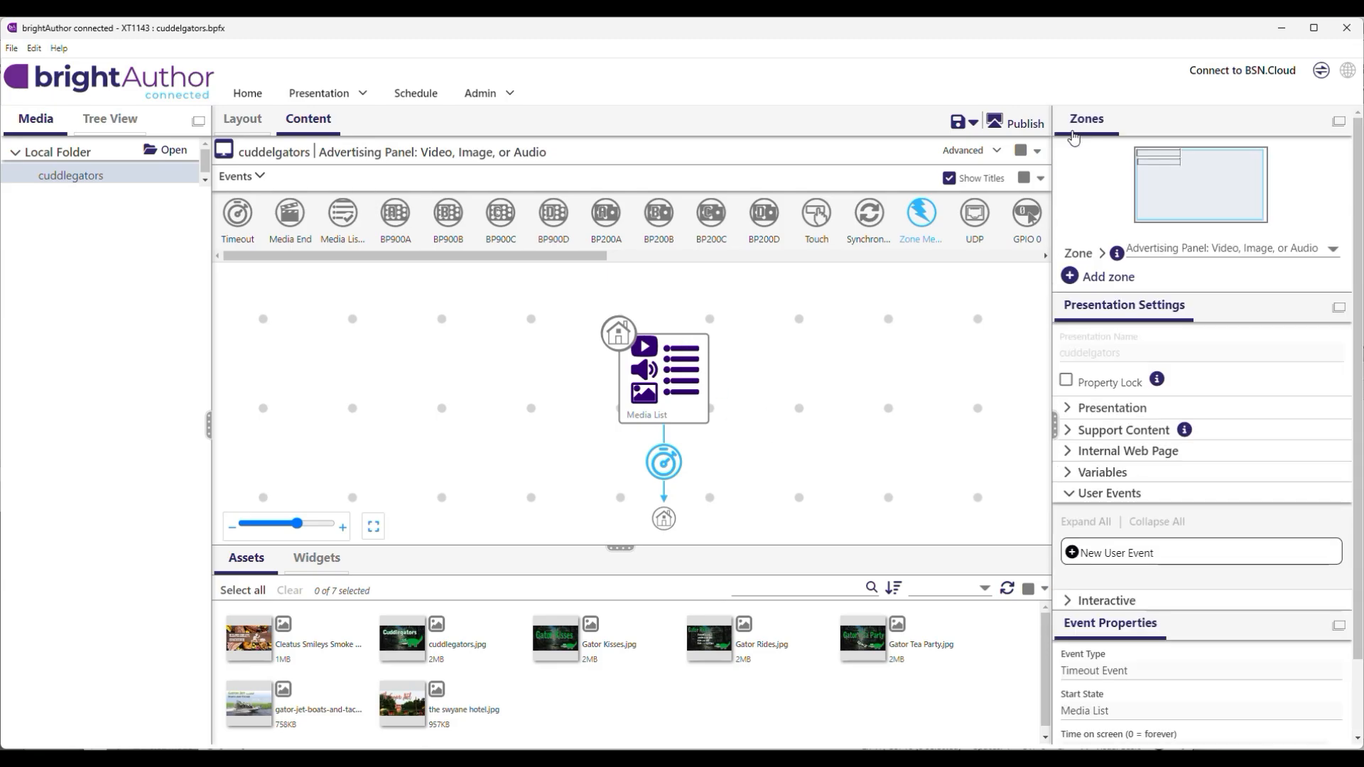
pyautogui.click(1162, 155)
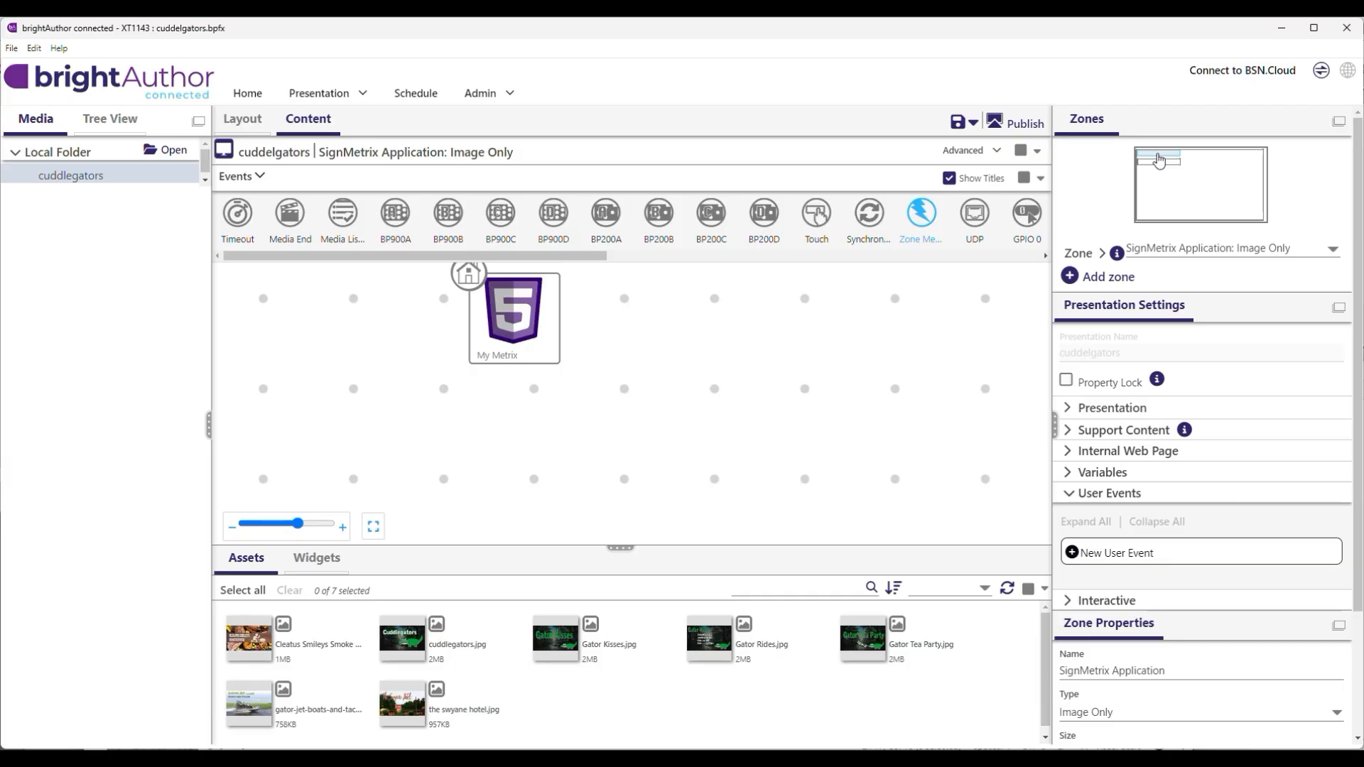
pyautogui.moveTo(643, 351); pyautogui.dragTo(689, 370)
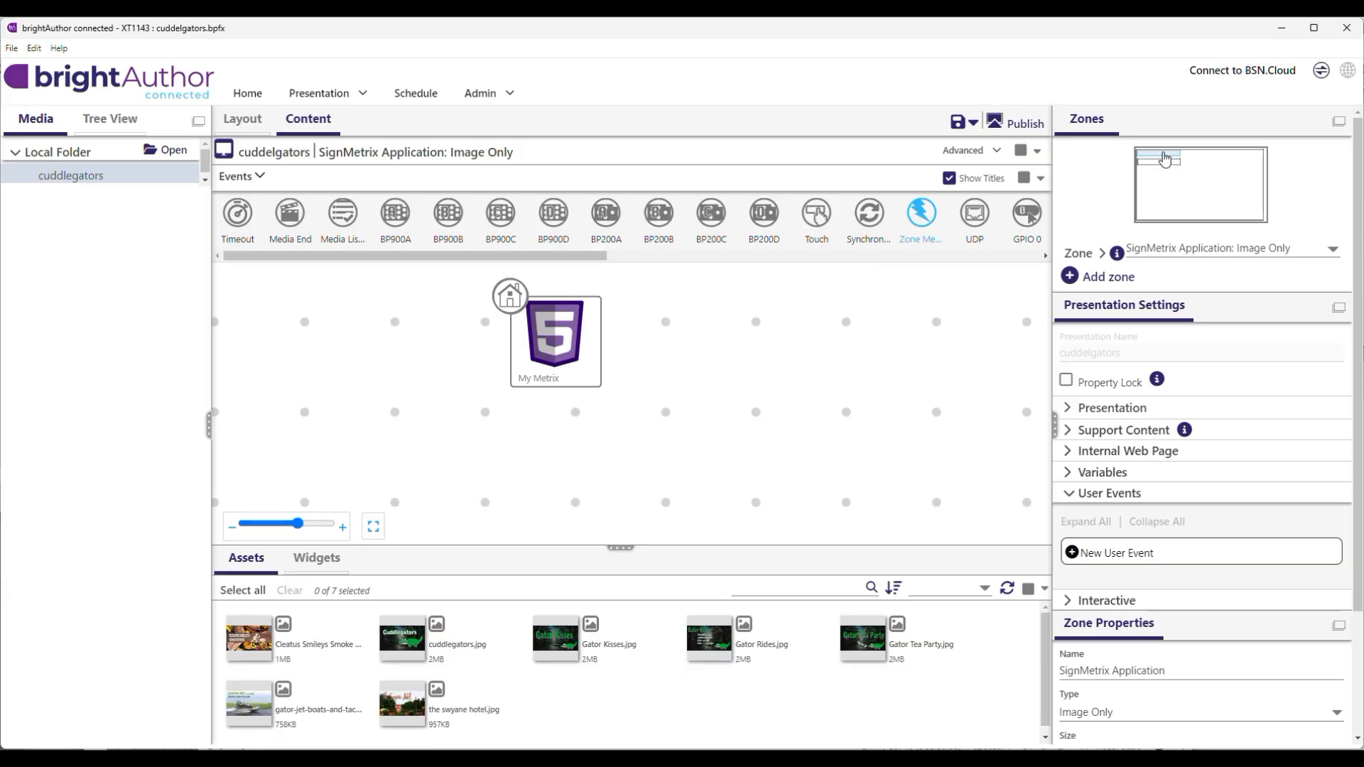
pyautogui.click(556, 337)
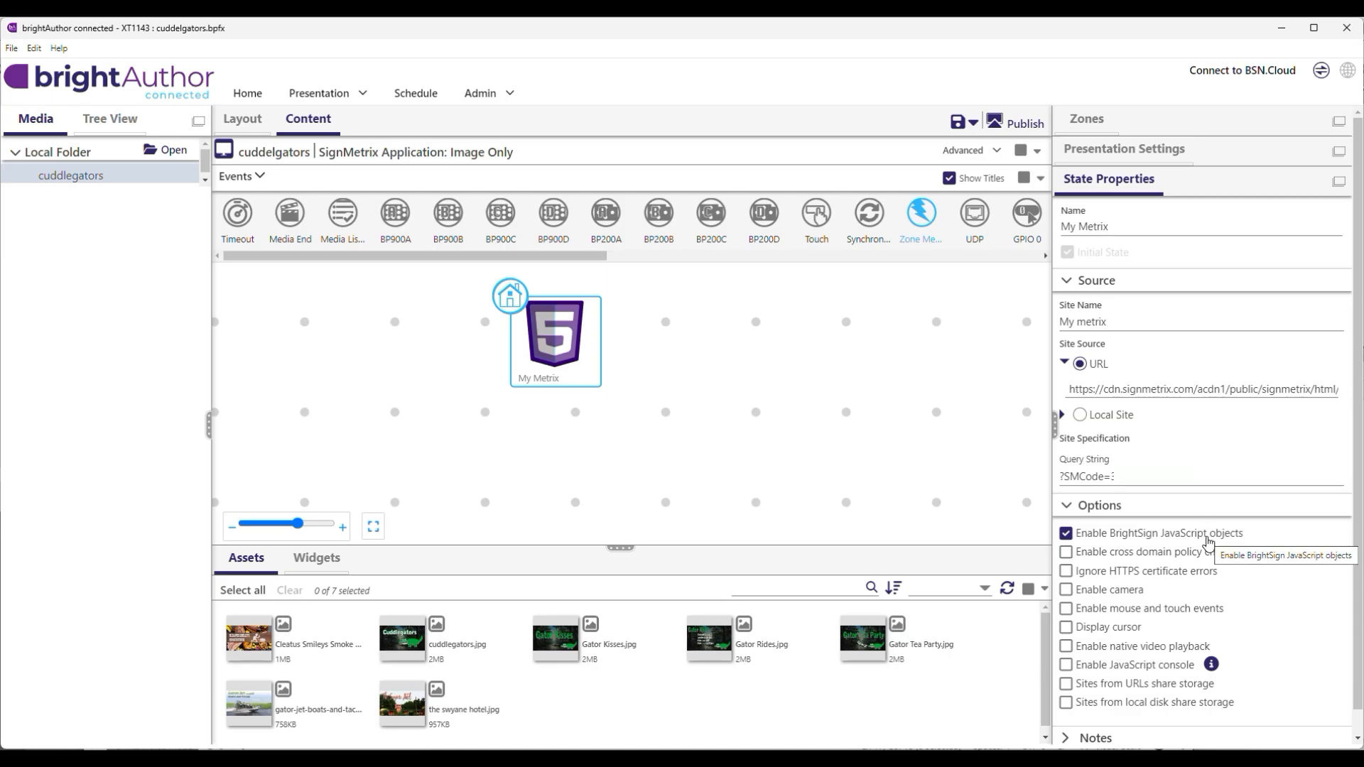
pyautogui.moveTo(583, 355)
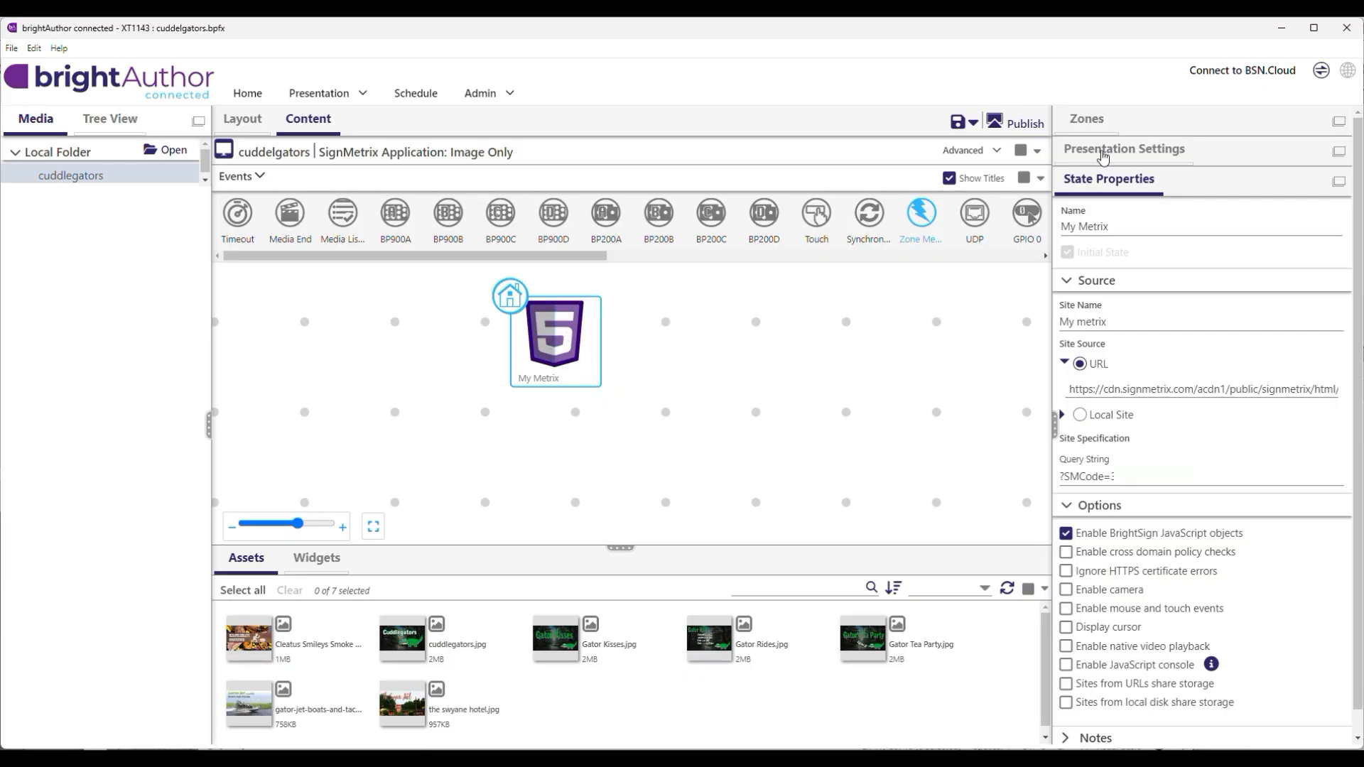
# Switch to the Advertisement Name to Variable zone and view the Live Text state's properties.
pyautogui.click(1087, 128)
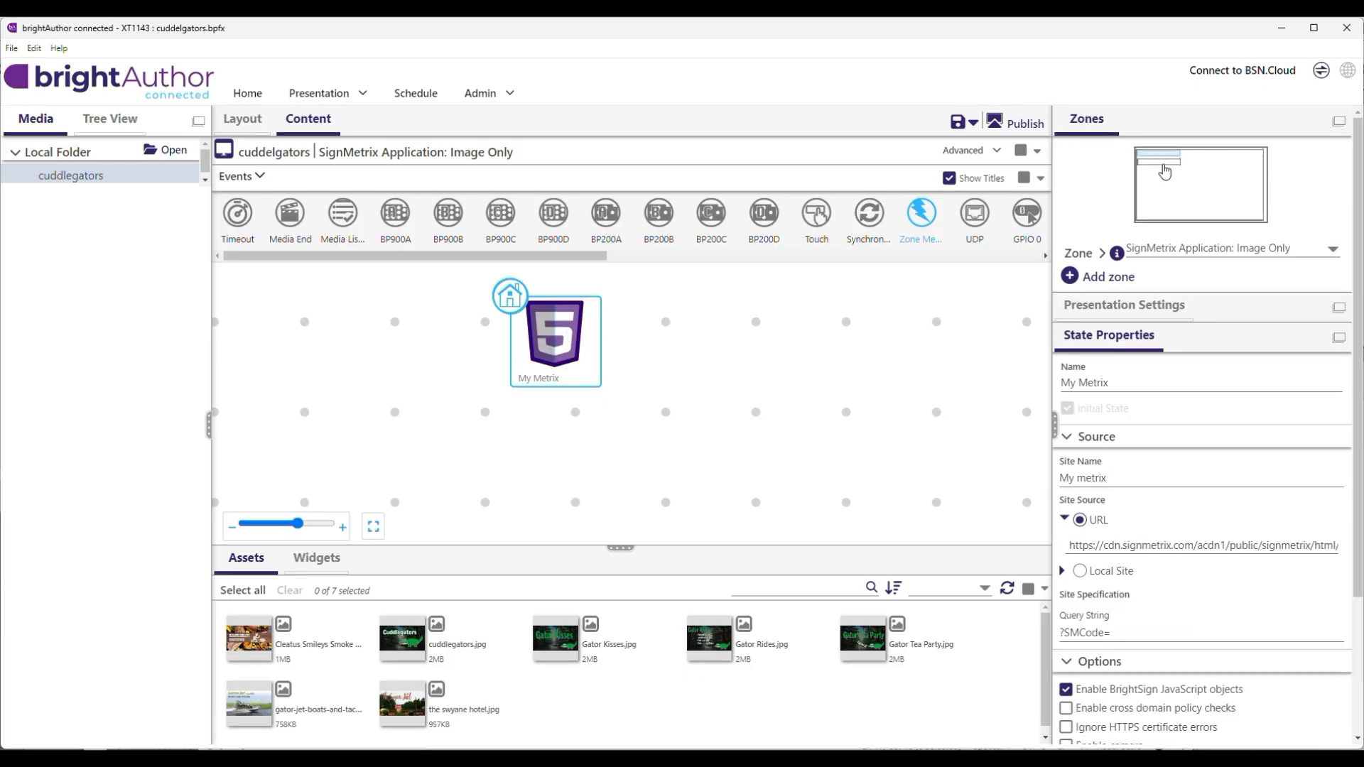
pyautogui.click(1164, 163)
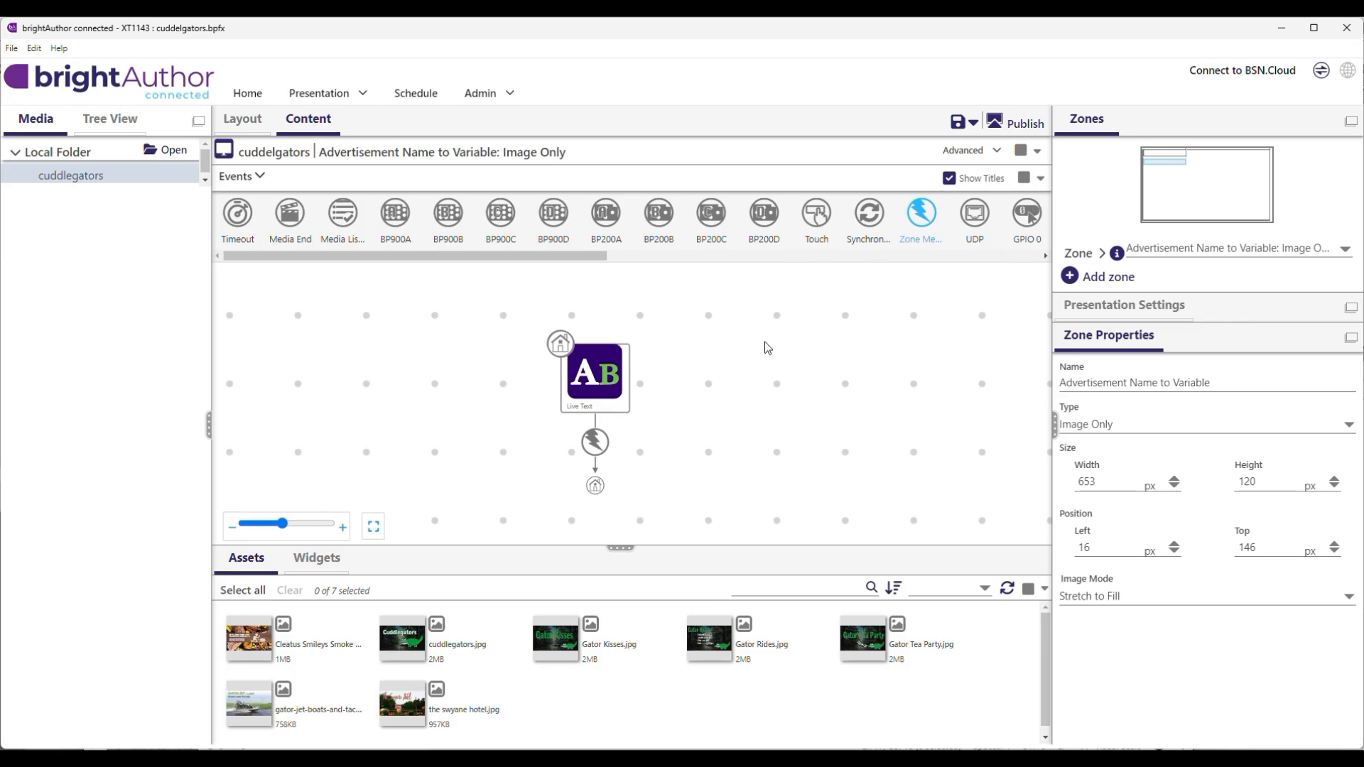
pyautogui.click(610, 374)
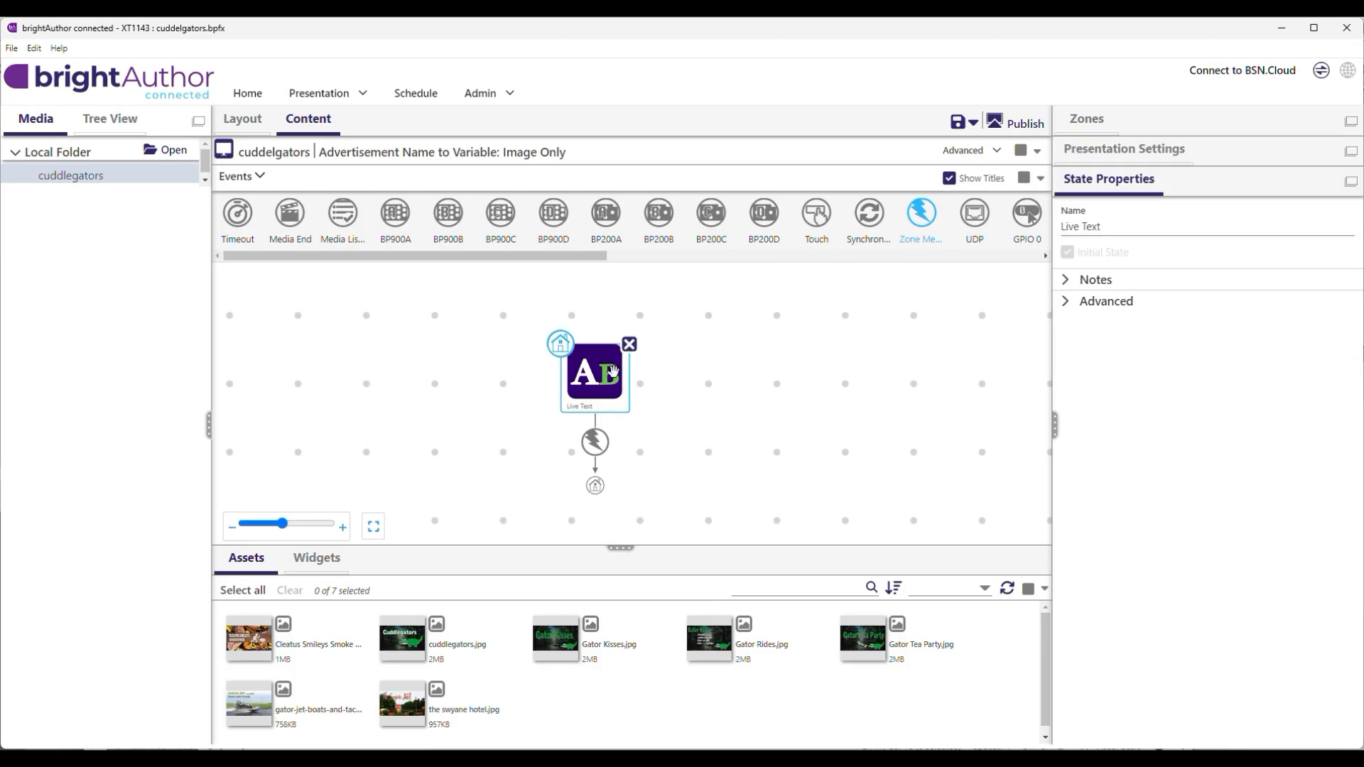
# Examine the Live Text zone message event's variable assignment and the parameters of its advanced send plugin message command.
pyautogui.click(595, 444)
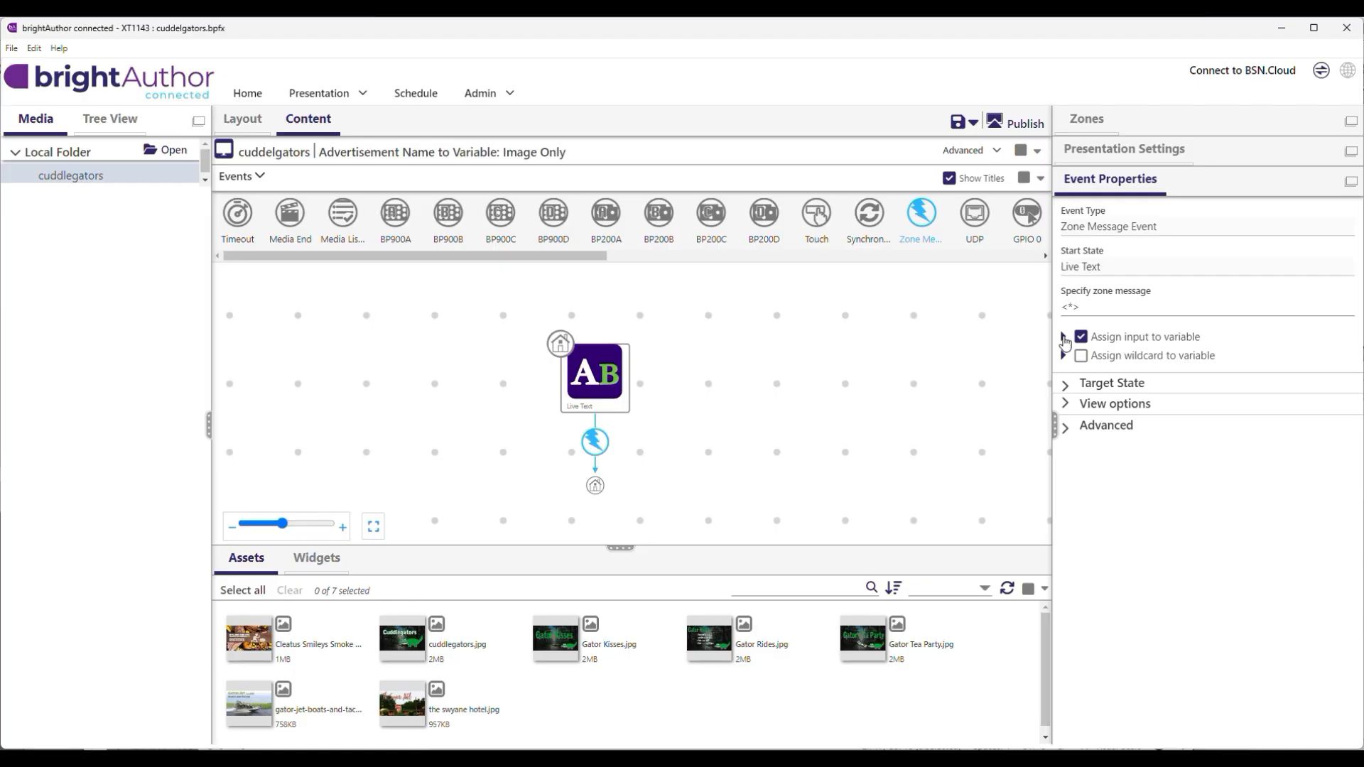
pyautogui.click(1064, 337)
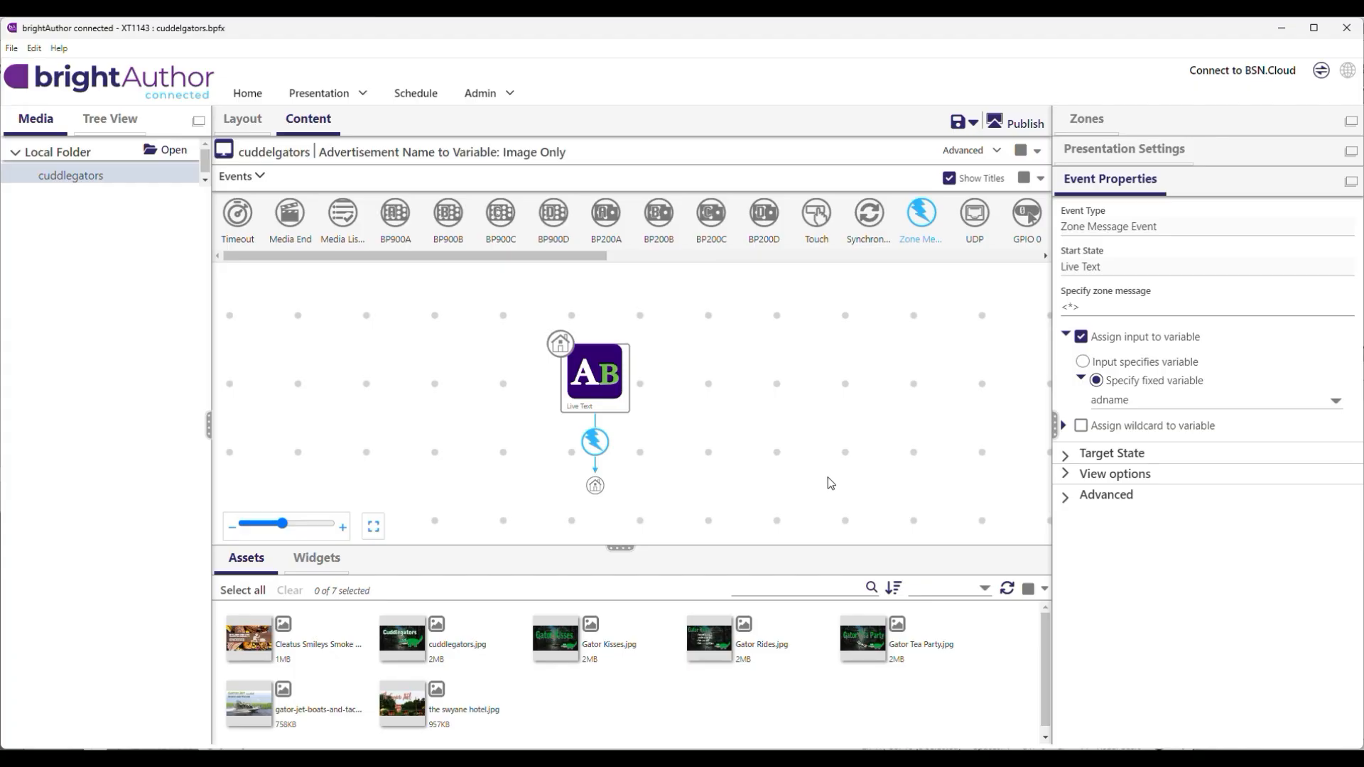
pyautogui.click(1065, 498)
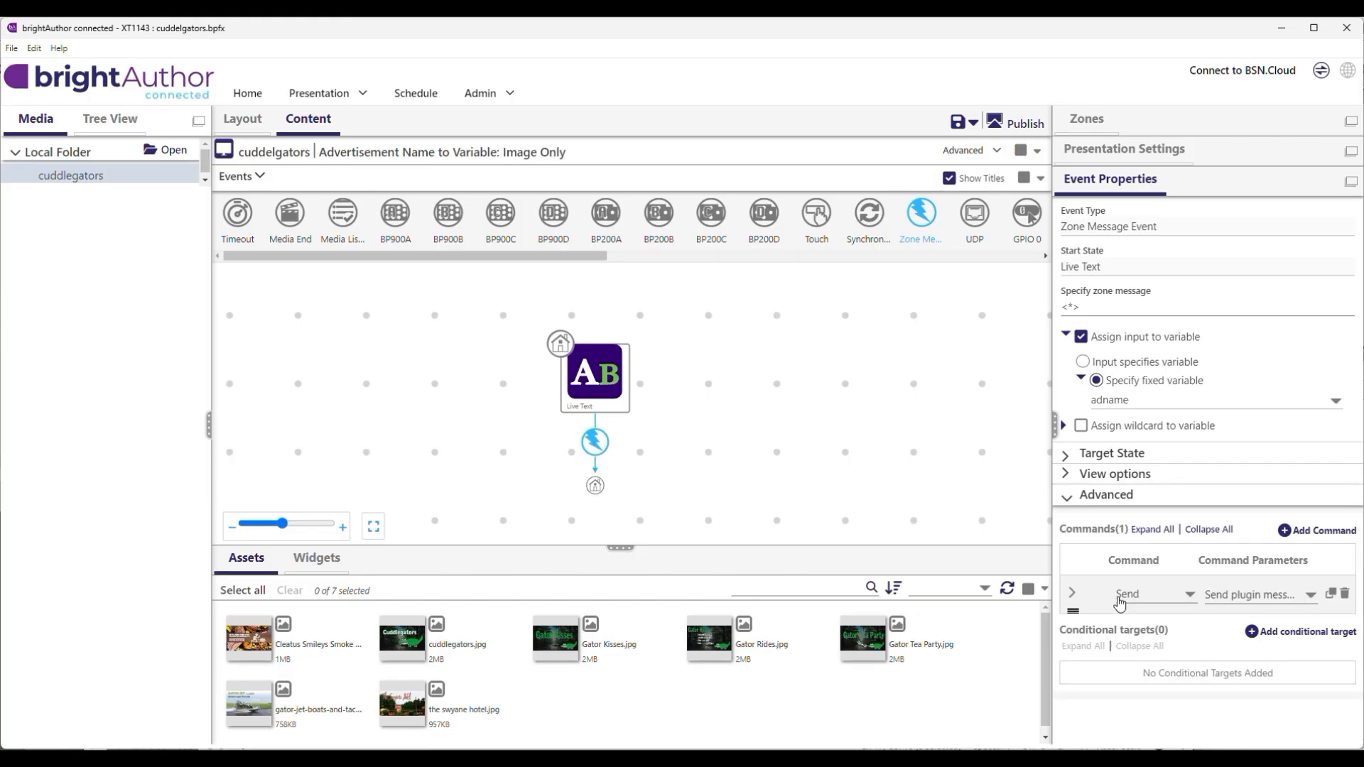
pyautogui.click(1073, 593)
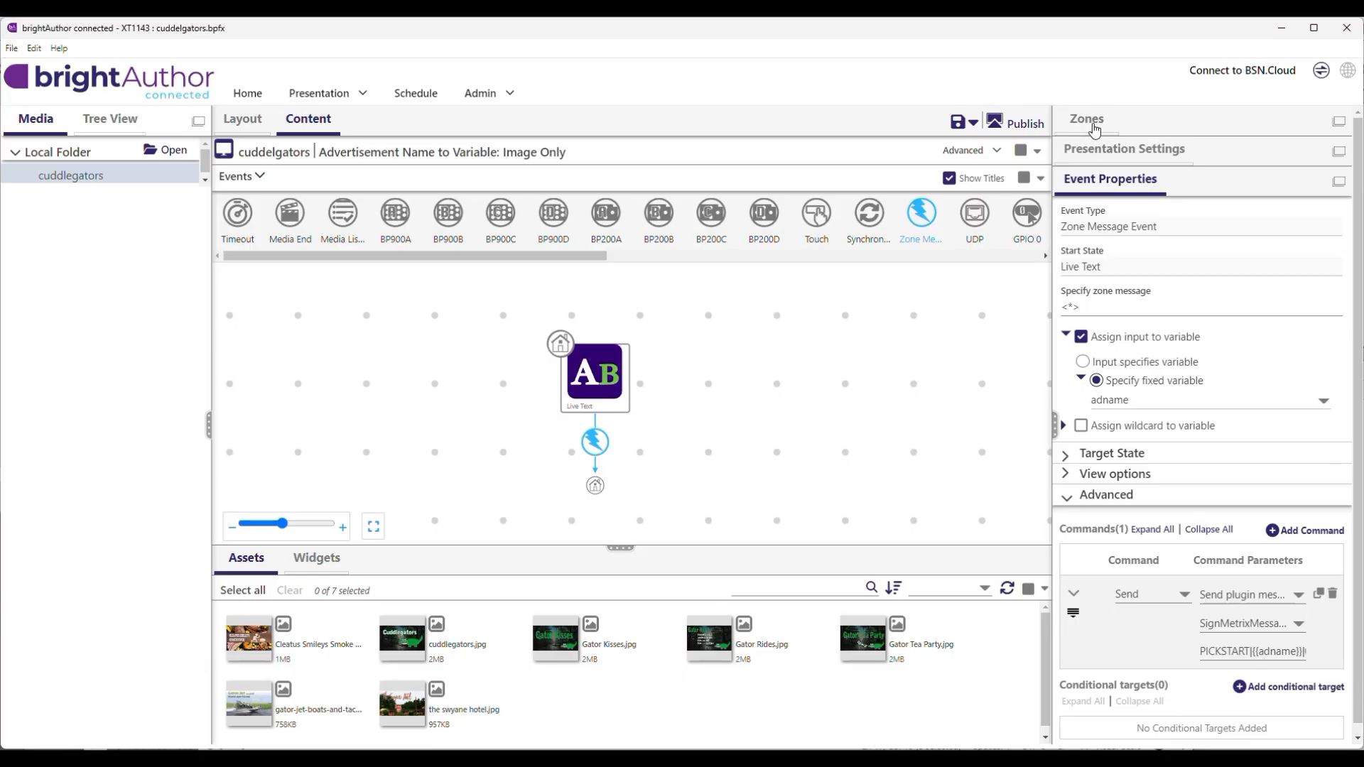
# Return to the Advertising Panel zone and check its timeout event's properties.
pyautogui.click(1086, 120)
pyautogui.click(1173, 188)
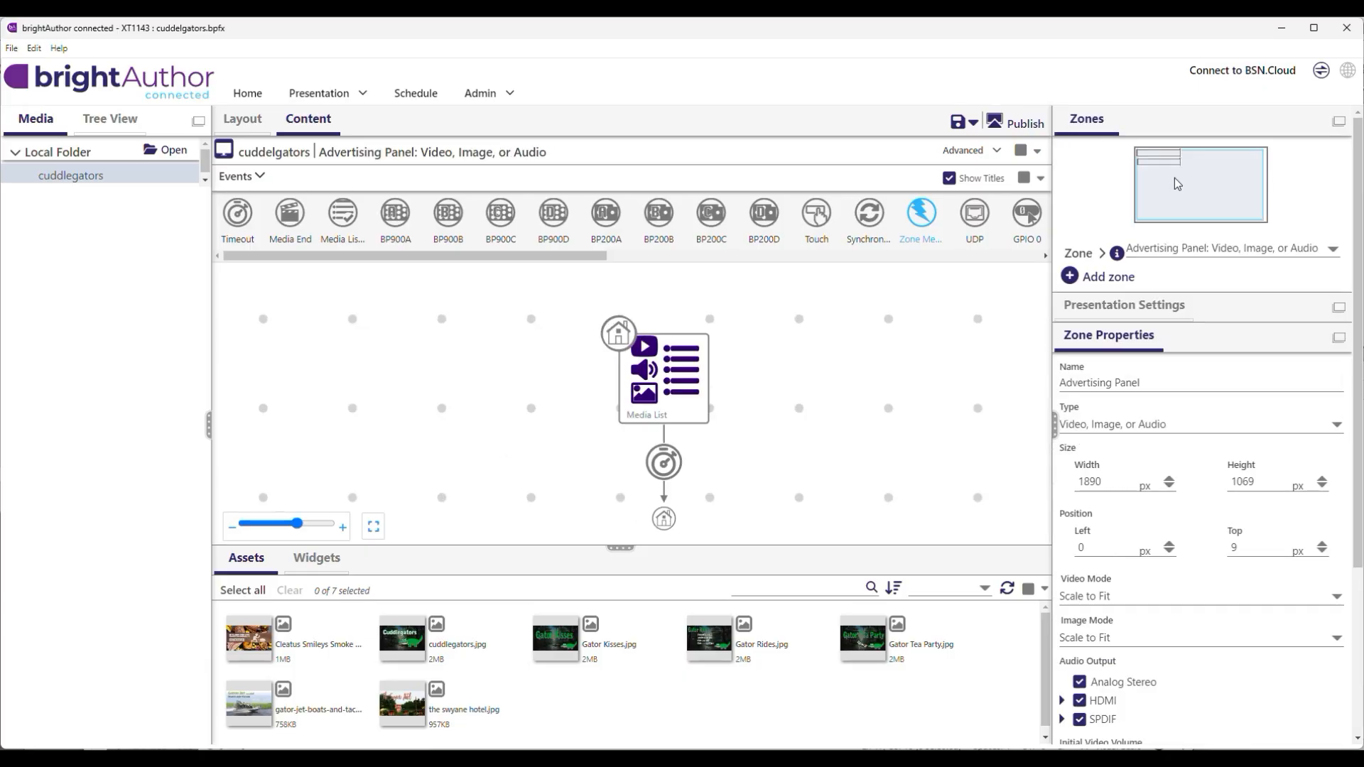
pyautogui.click(677, 463)
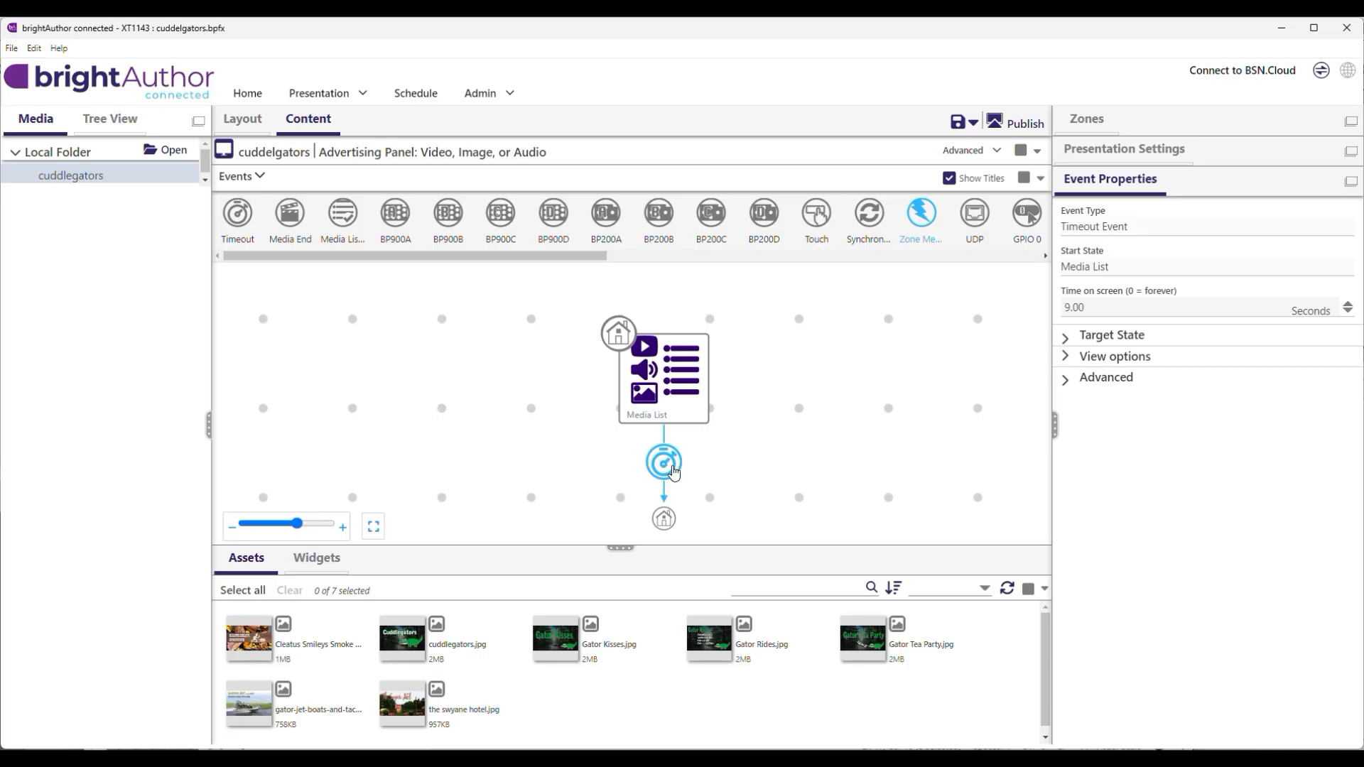
# Review the Media List state's advanced settings, including its entry and exit commands.
pyautogui.click(673, 404)
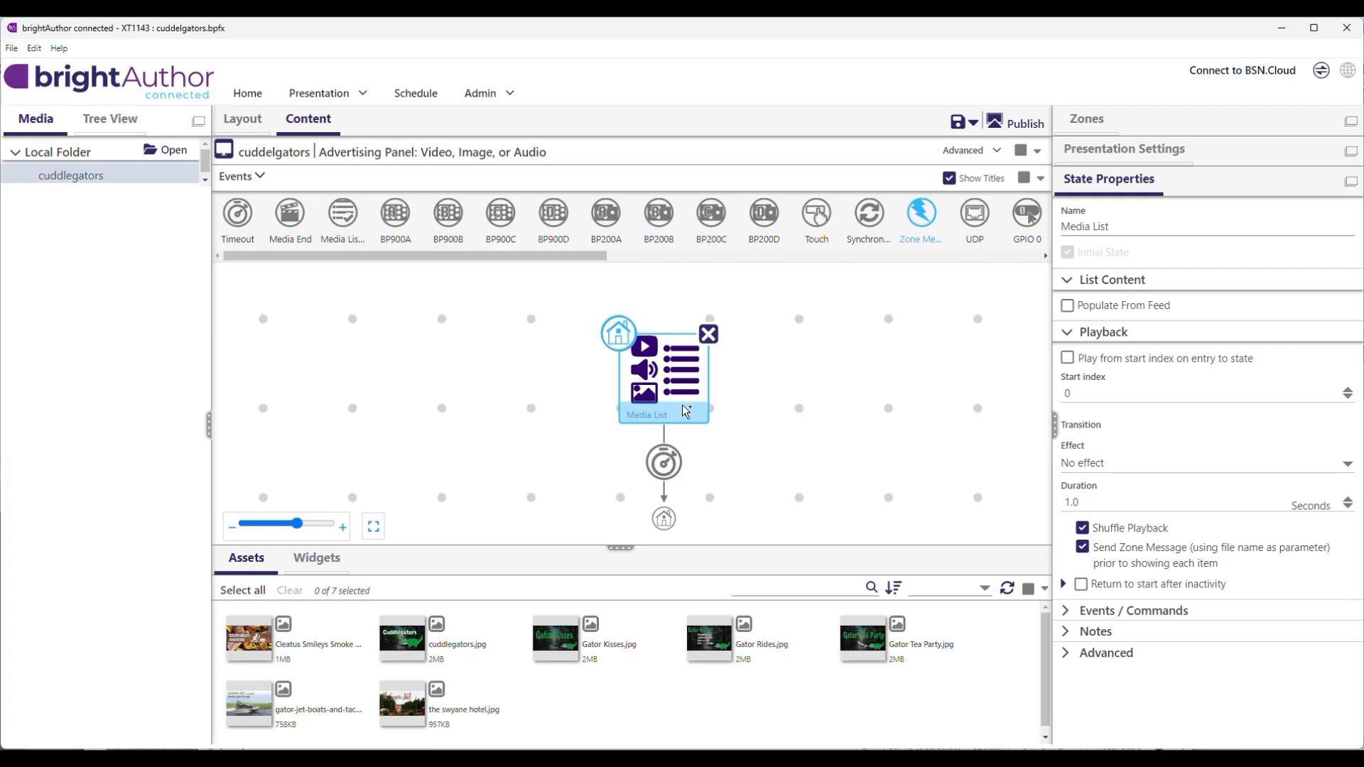
pyautogui.click(1063, 653)
pyautogui.scroll(-2, 1063, 640)
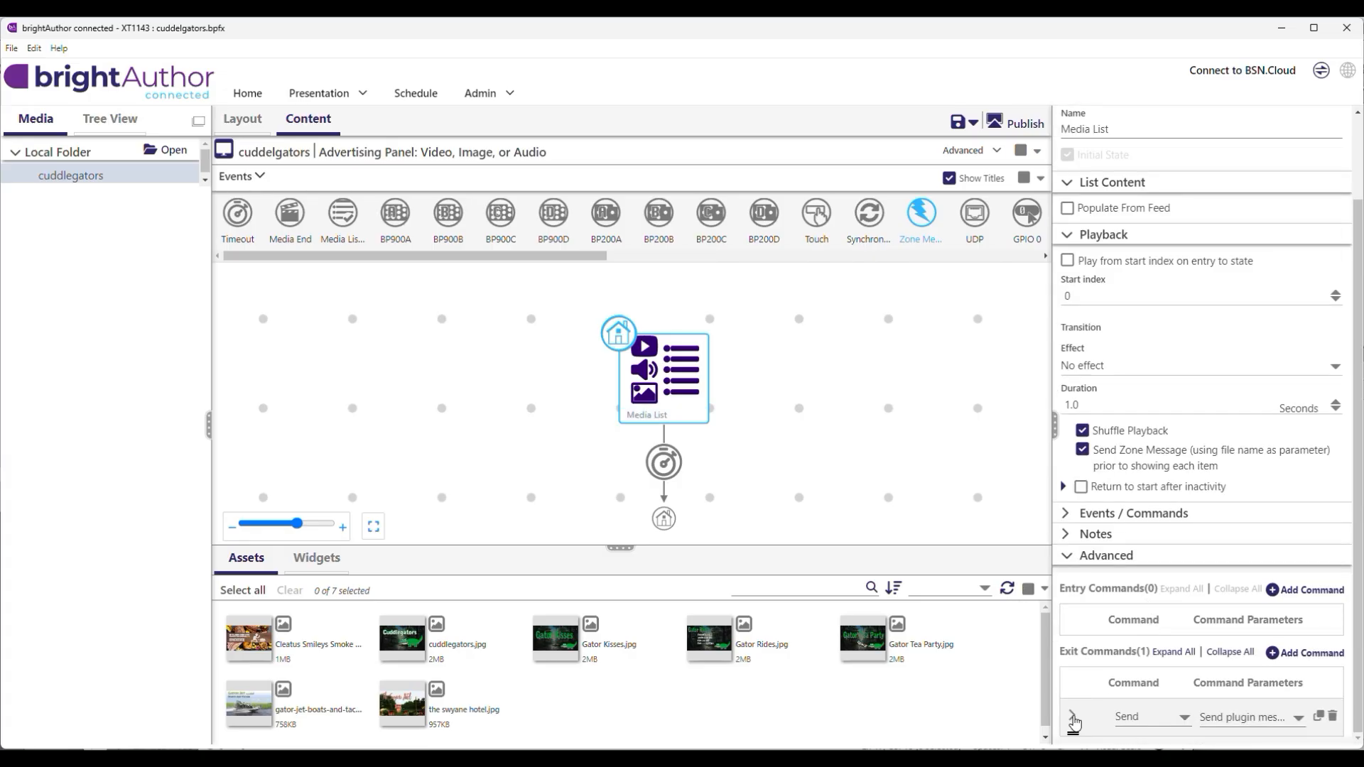
pyautogui.scroll(2, 1168, 658)
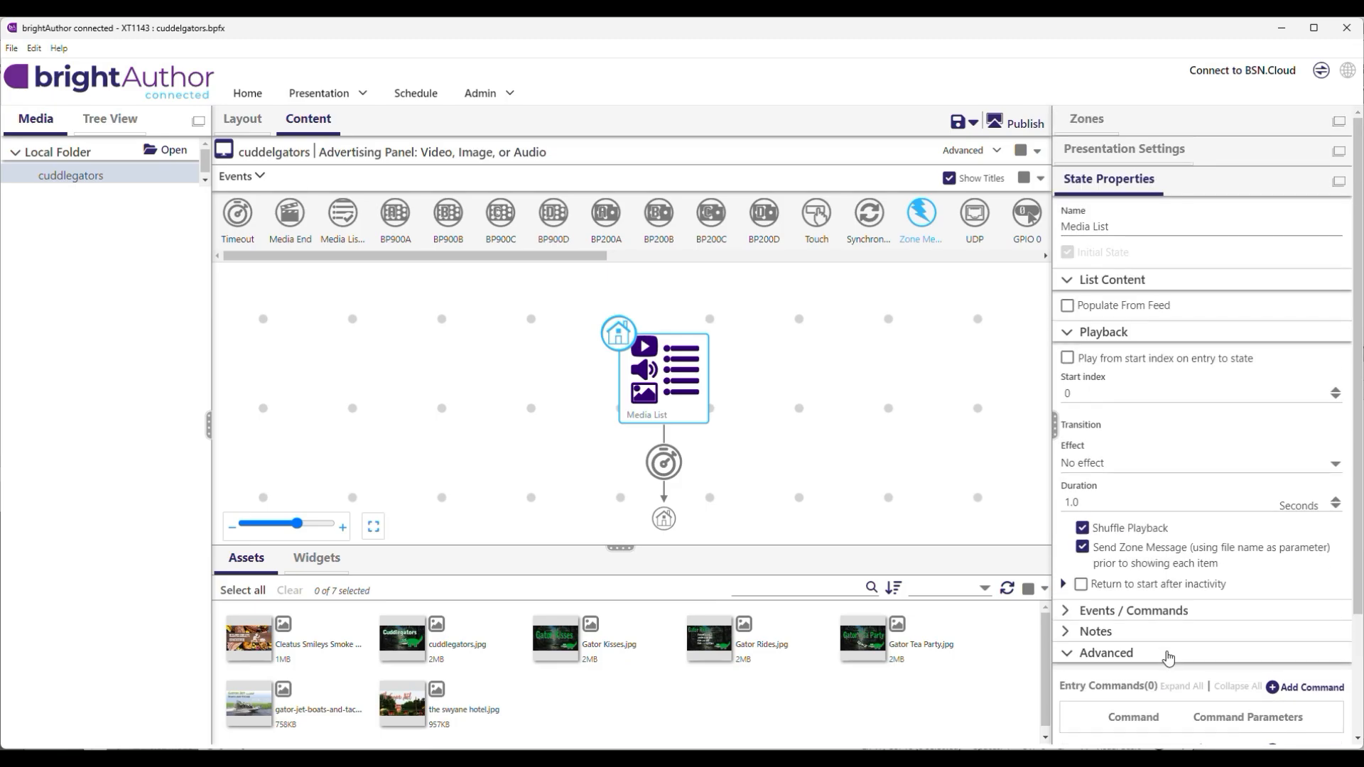
pyautogui.scroll(-3, 1164, 659)
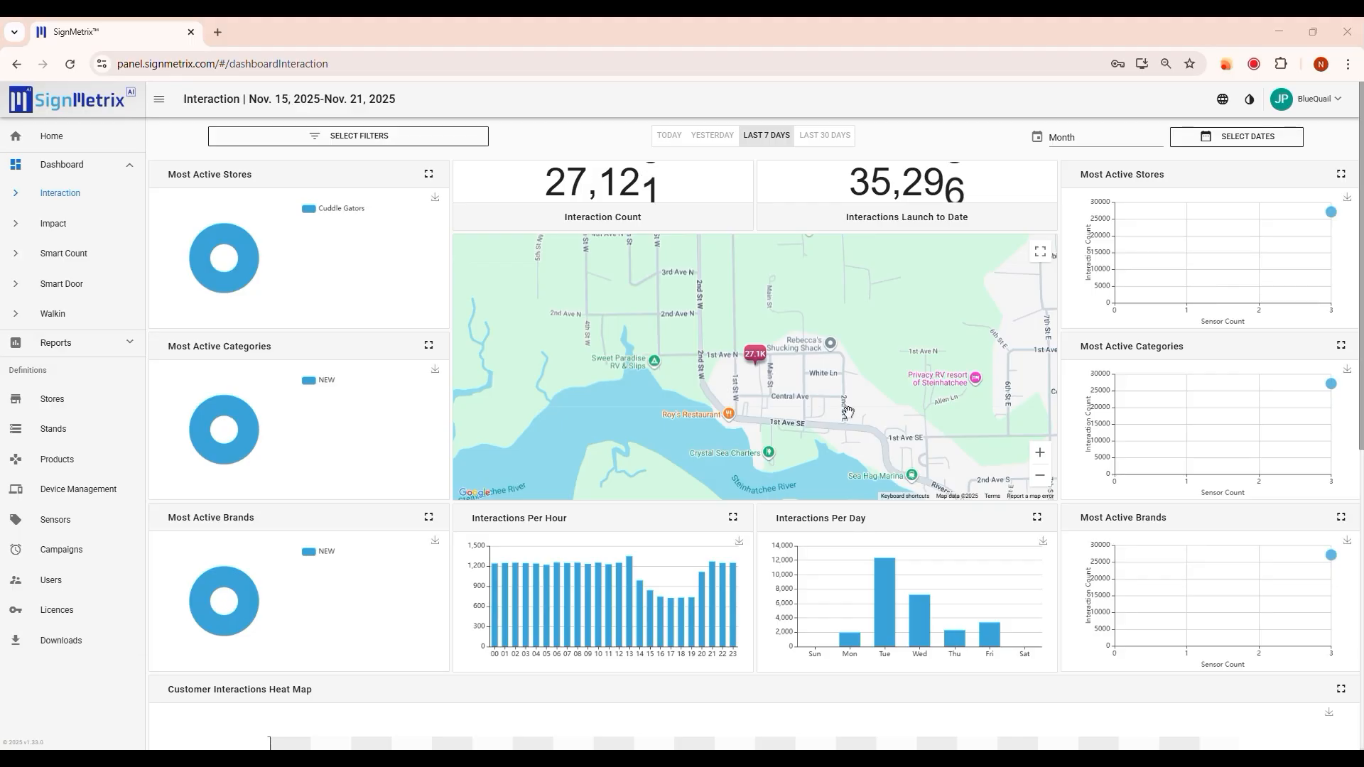
# In the SignMetrix web panel, filter the interaction dashboard to today and open the Interaction report.
pyautogui.click(669, 137)
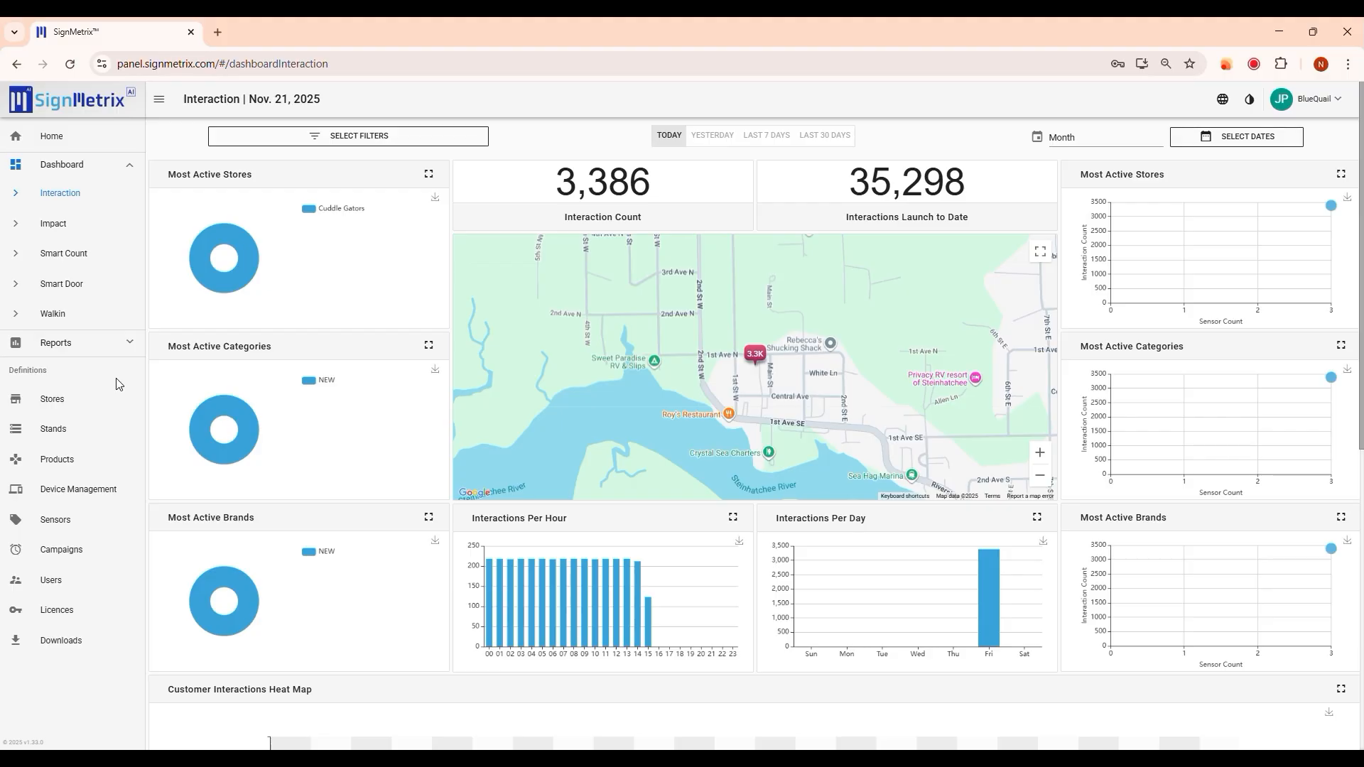
pyautogui.click(64, 342)
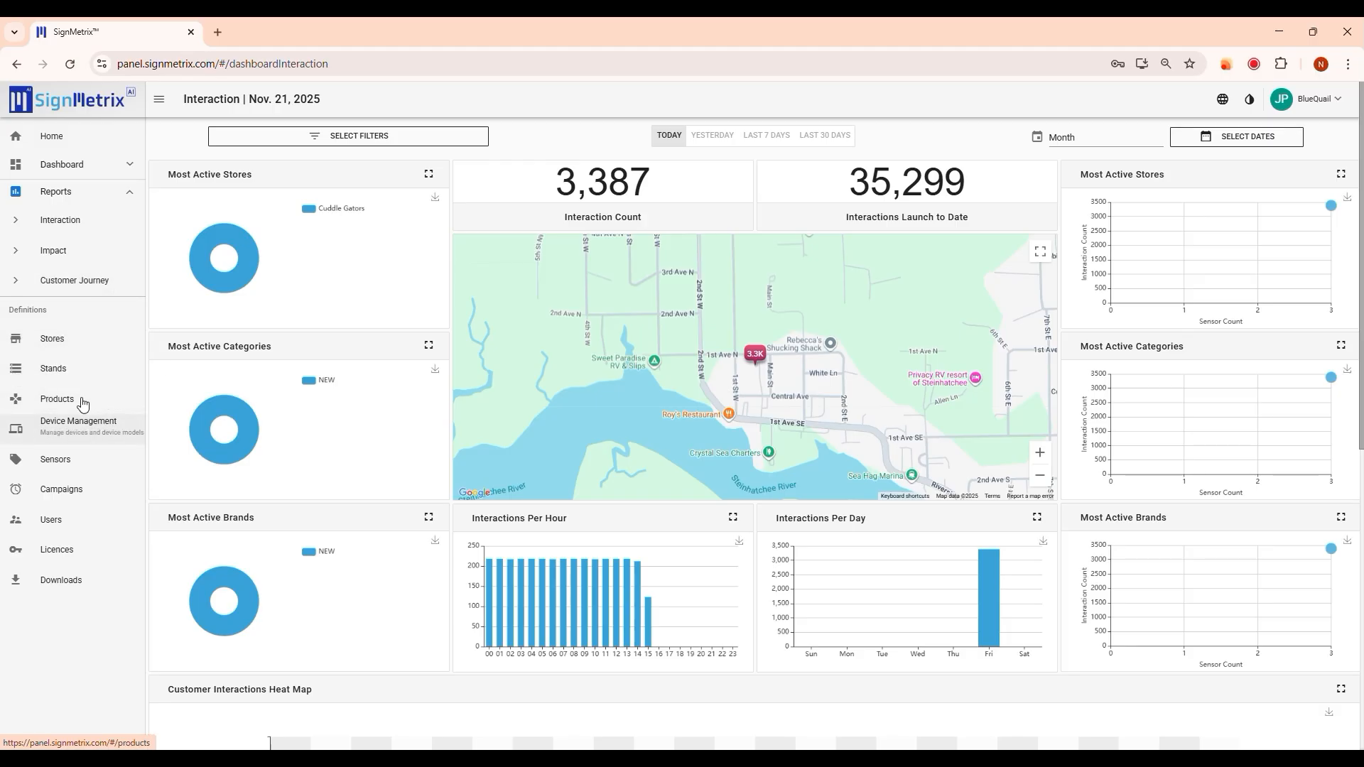
pyautogui.click(79, 226)
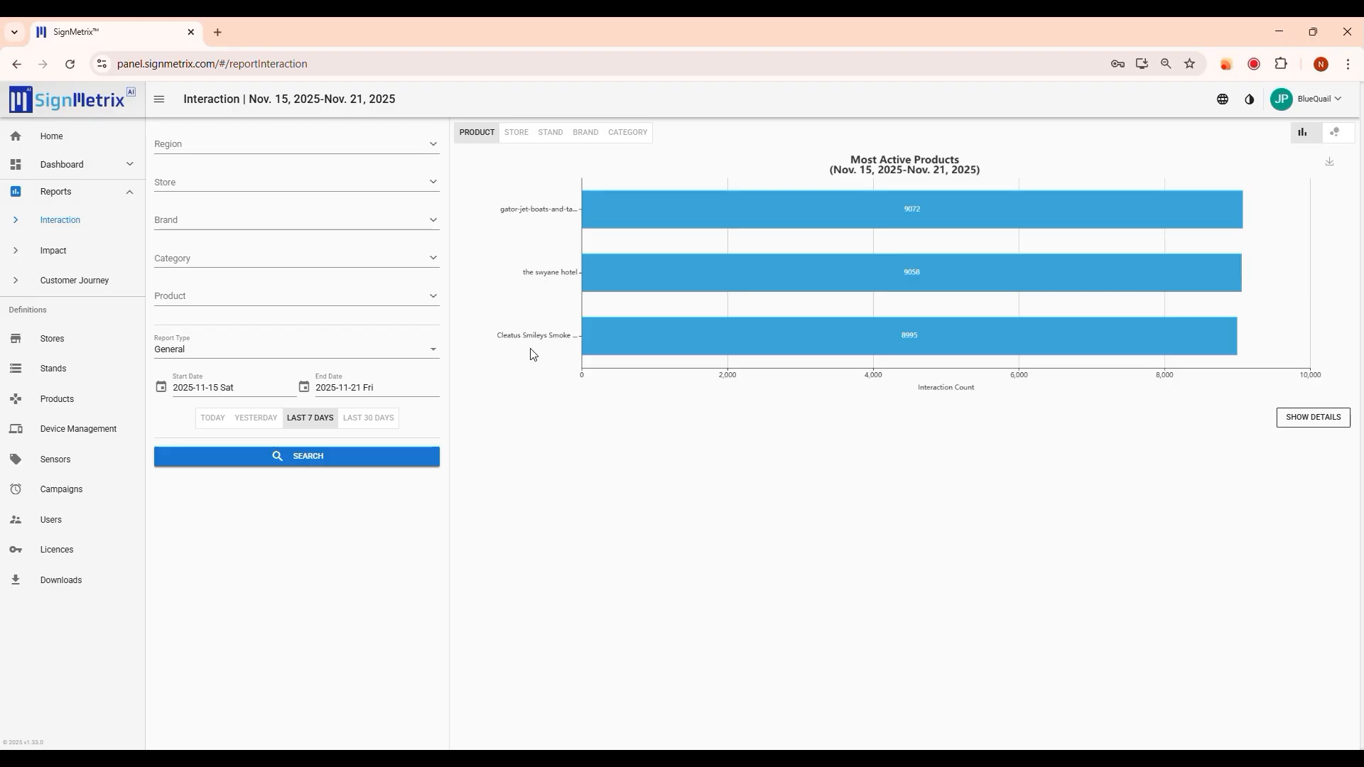
# Filter the Interaction report to the Cuddle Gators store.
pyautogui.click(429, 182)
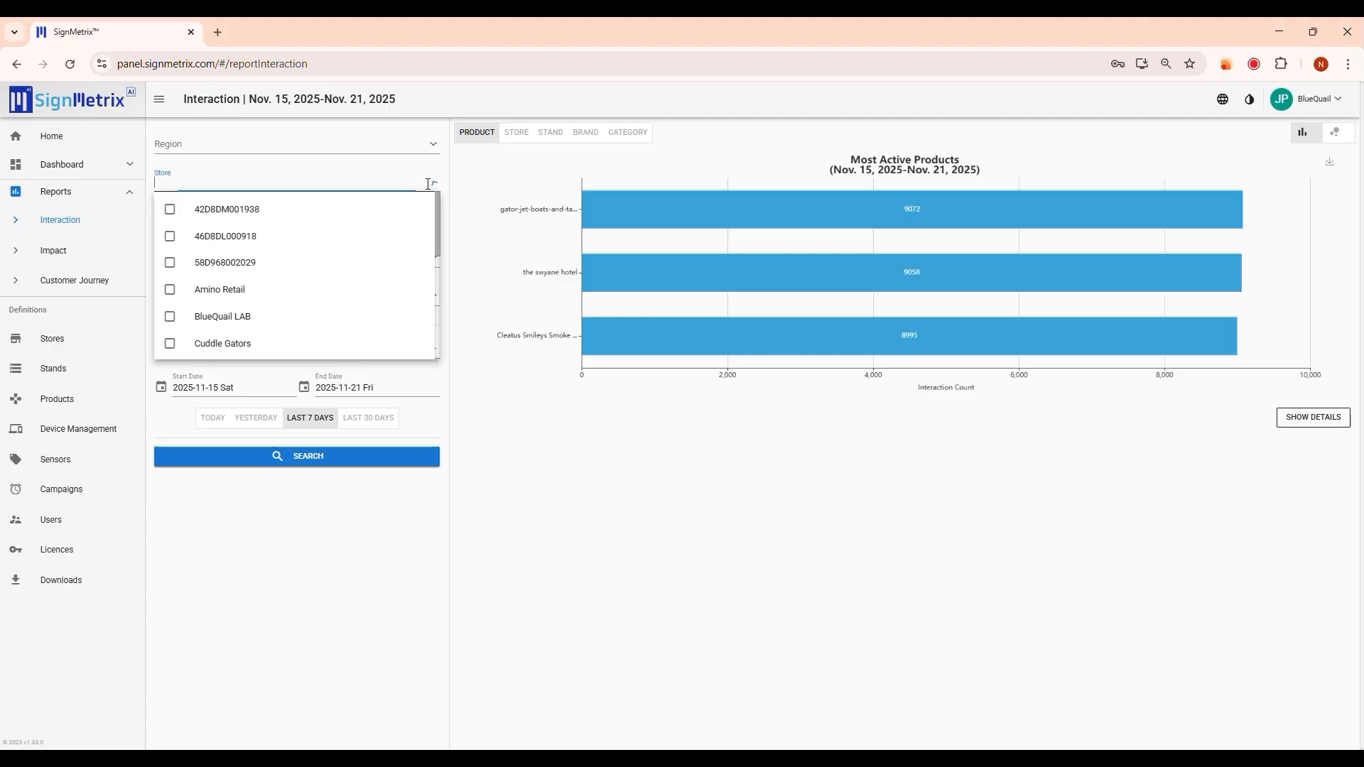
pyautogui.click(170, 346)
pyautogui.click(541, 458)
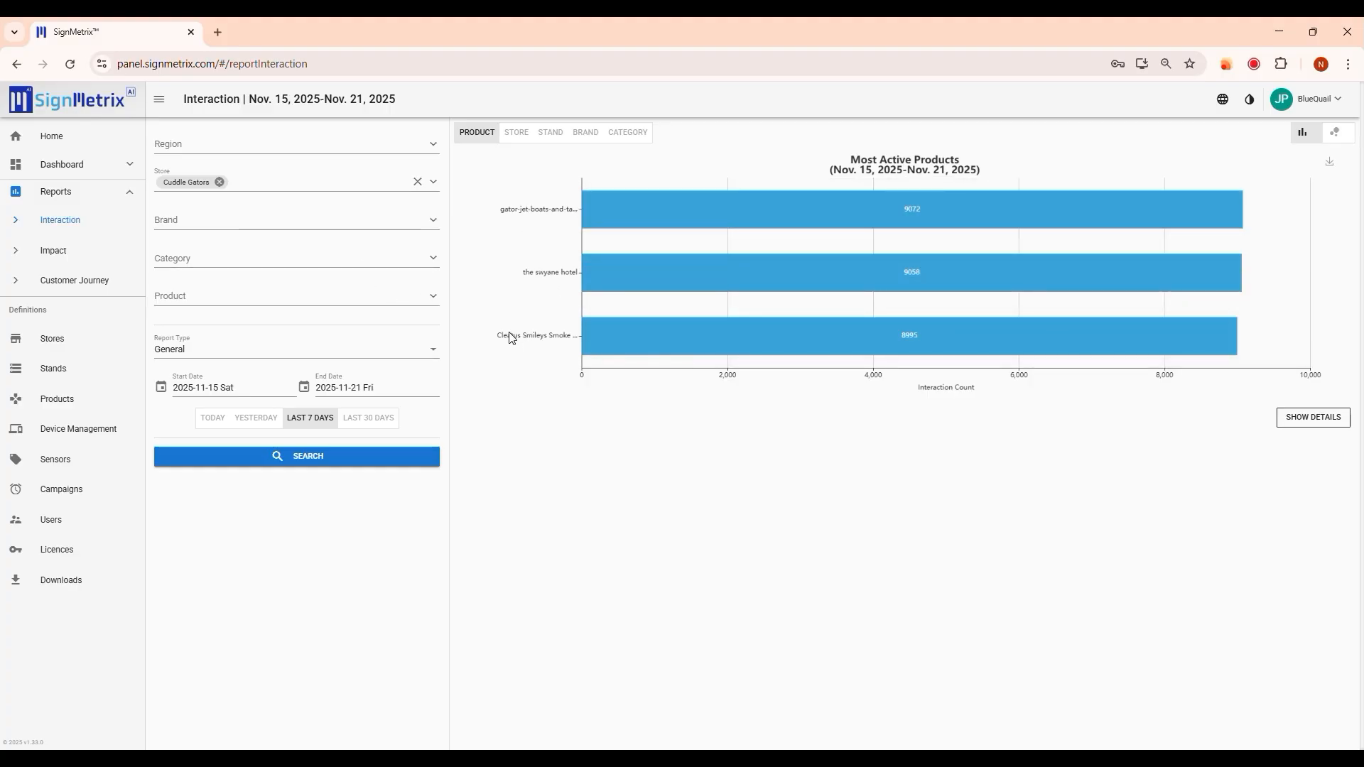
# Restrict the Interaction report to the product Cleatus Smileys Smoke House.
pyautogui.click(436, 299)
pyautogui.scroll(-1, 359, 385)
pyautogui.scroll(1, 359, 387)
pyautogui.scroll(-2, 359, 389)
pyautogui.scroll(-1, 359, 389)
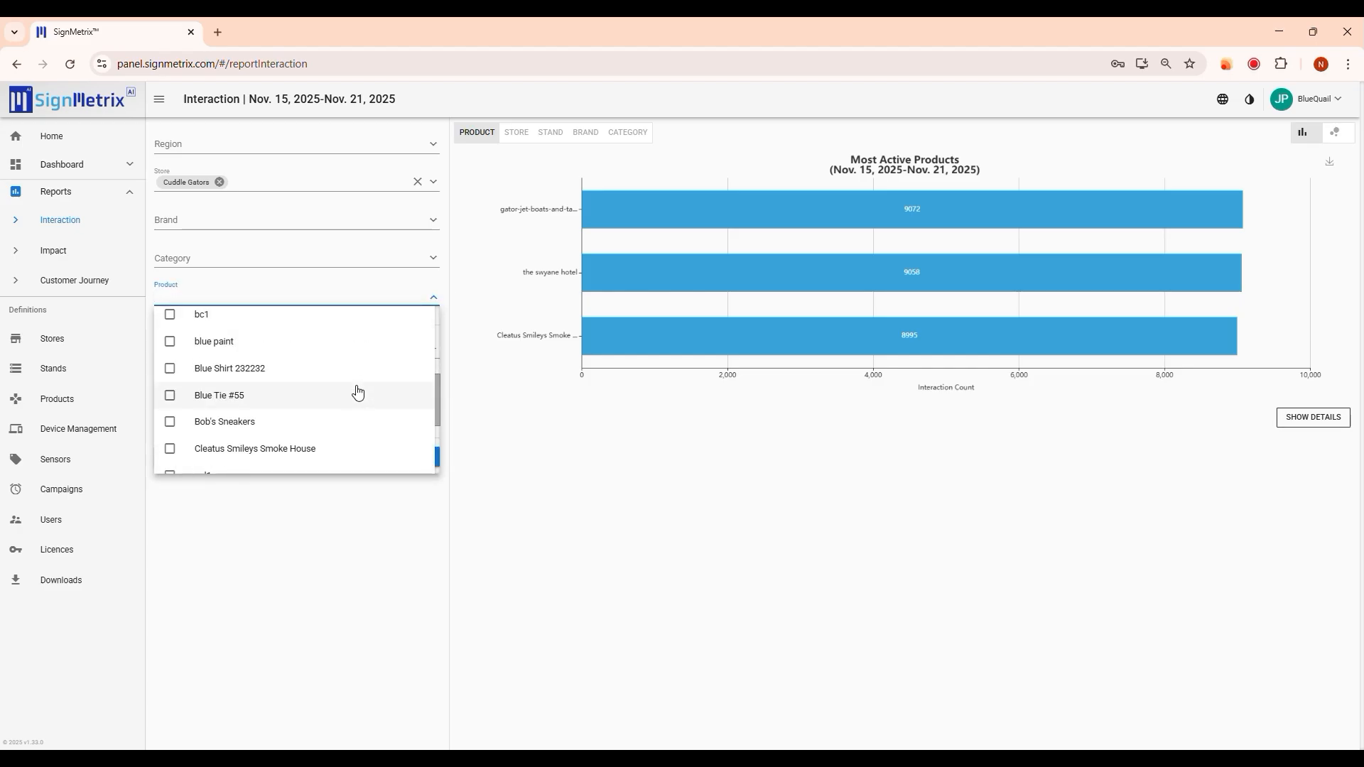
pyautogui.click(294, 454)
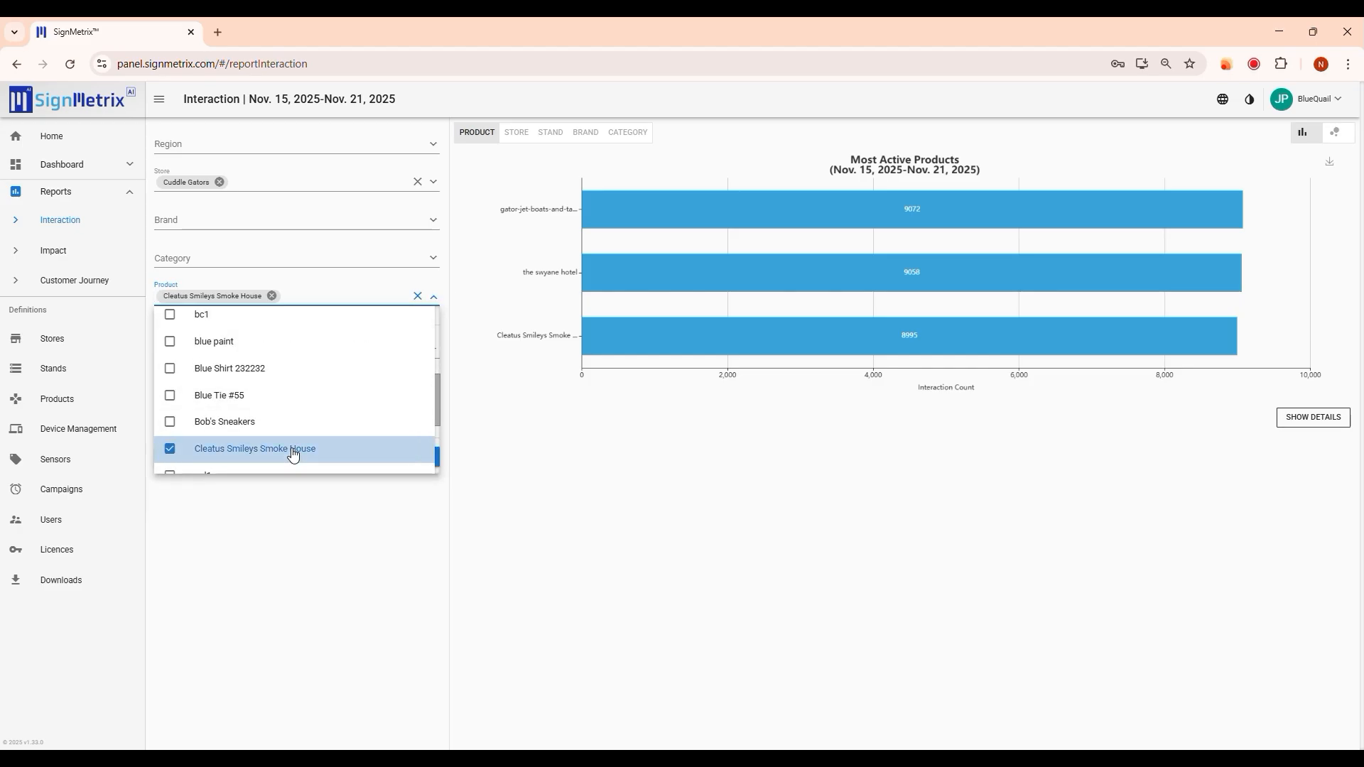
pyautogui.click(398, 535)
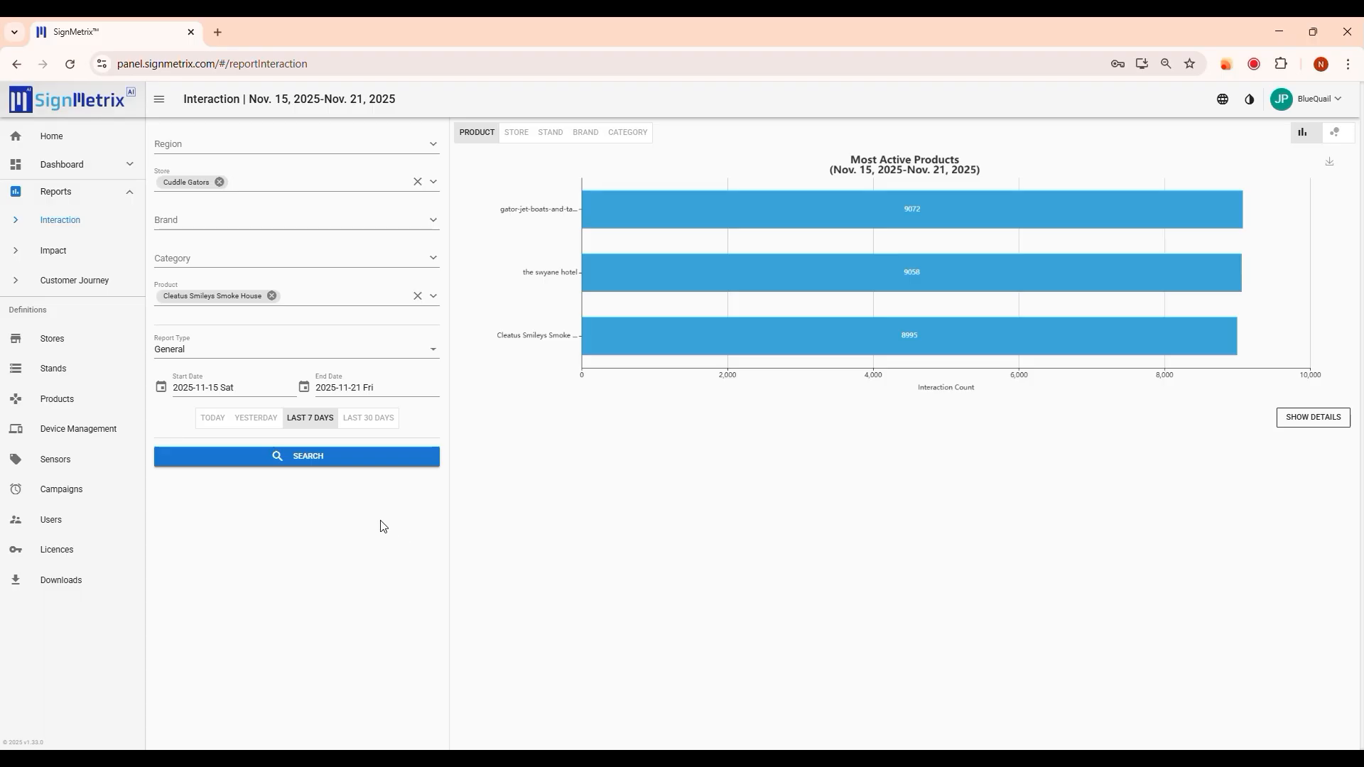
# Set the report's date range to today and run the search with the chosen store and product filters.
pyautogui.click(211, 419)
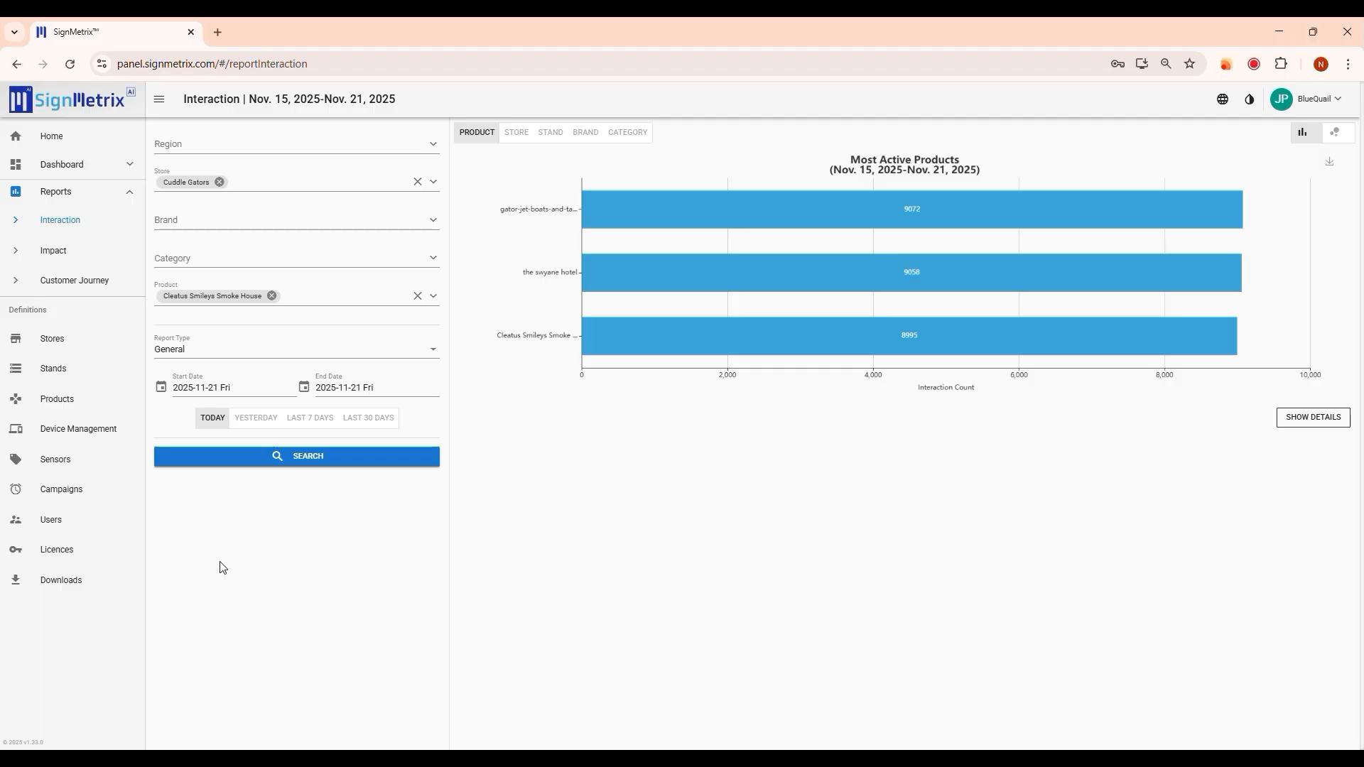
pyautogui.click(286, 462)
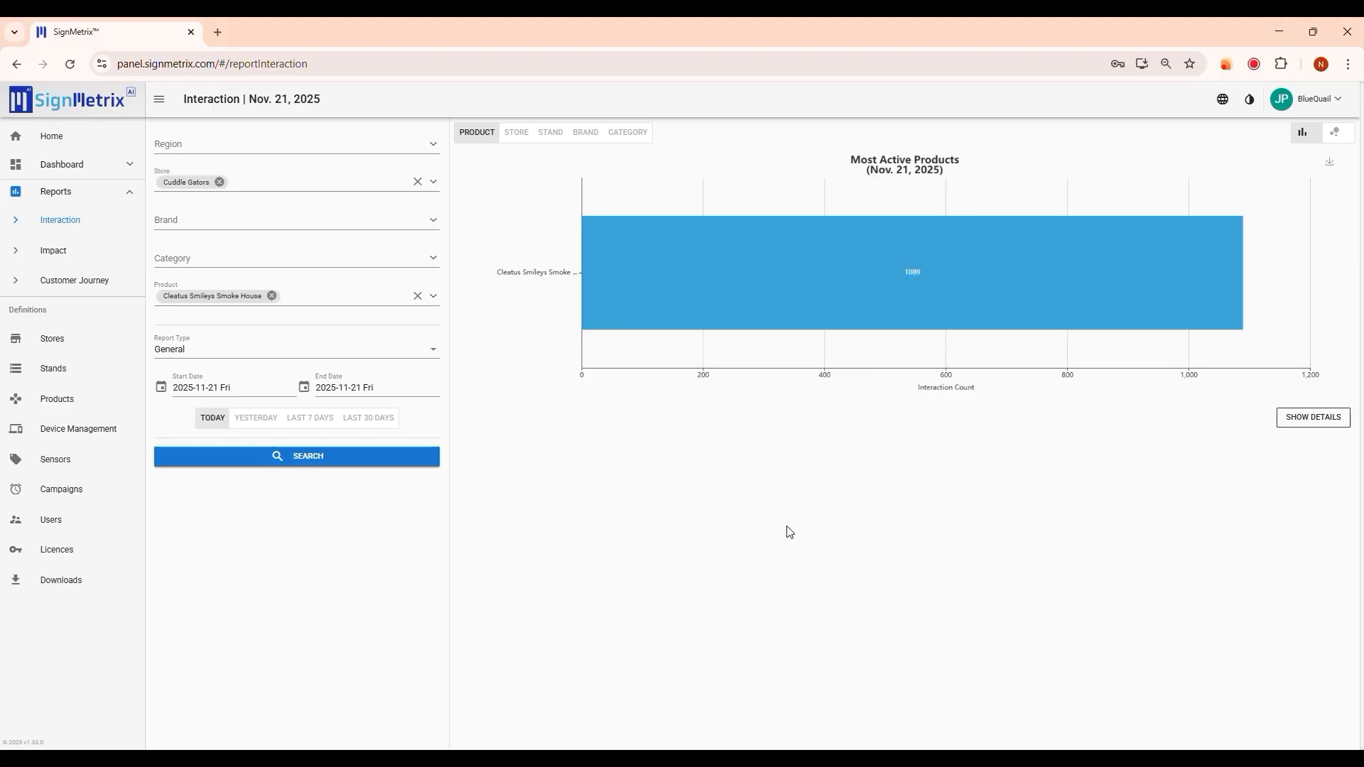
# Show the report's detailed interaction records and export the table to Excel with all columns included.
pyautogui.click(1312, 426)
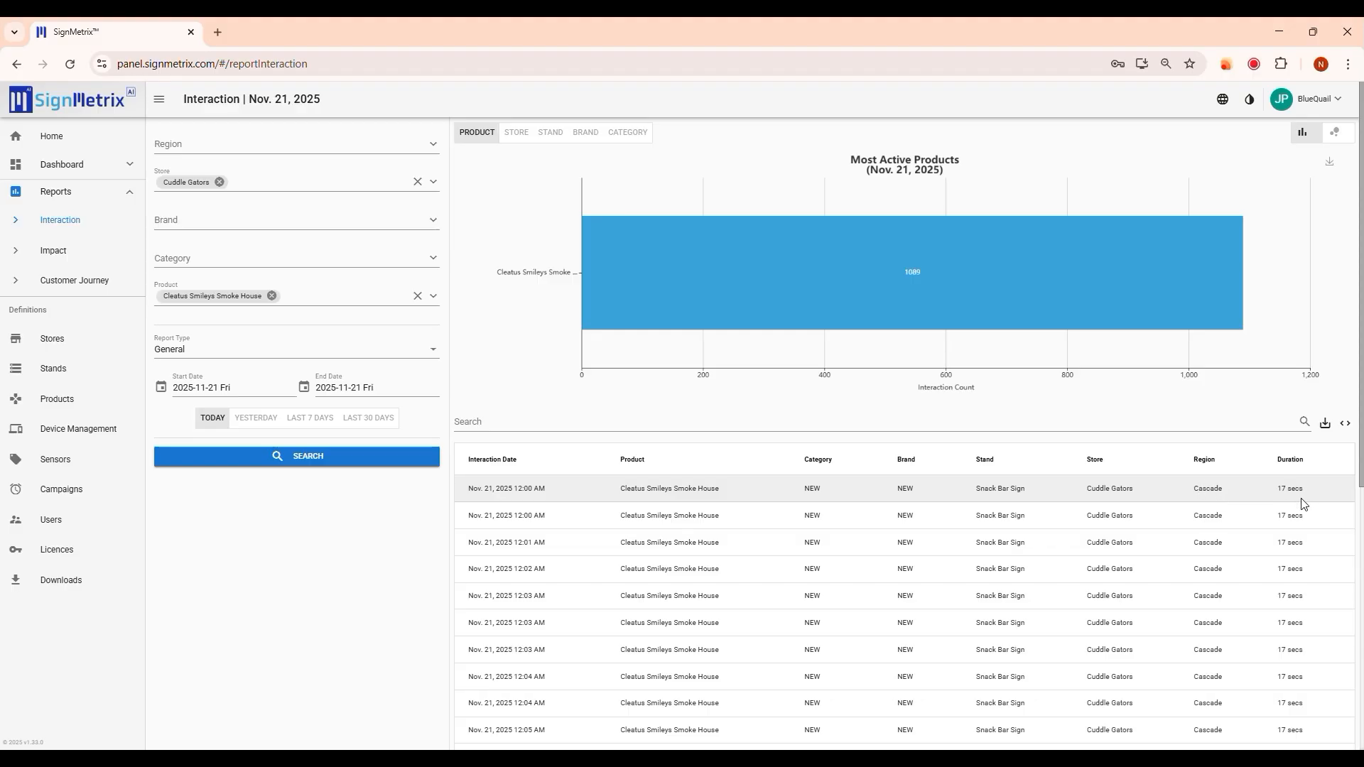
pyautogui.click(1325, 423)
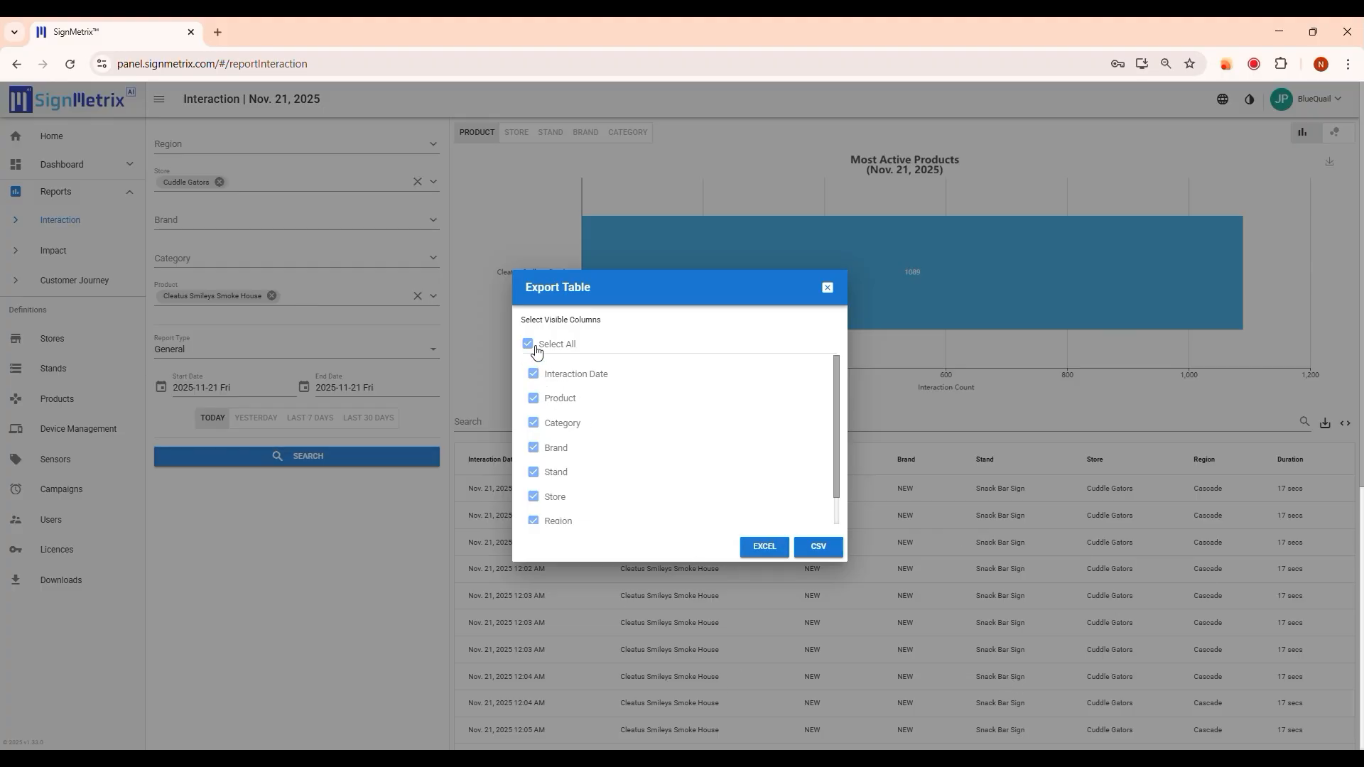
pyautogui.click(767, 556)
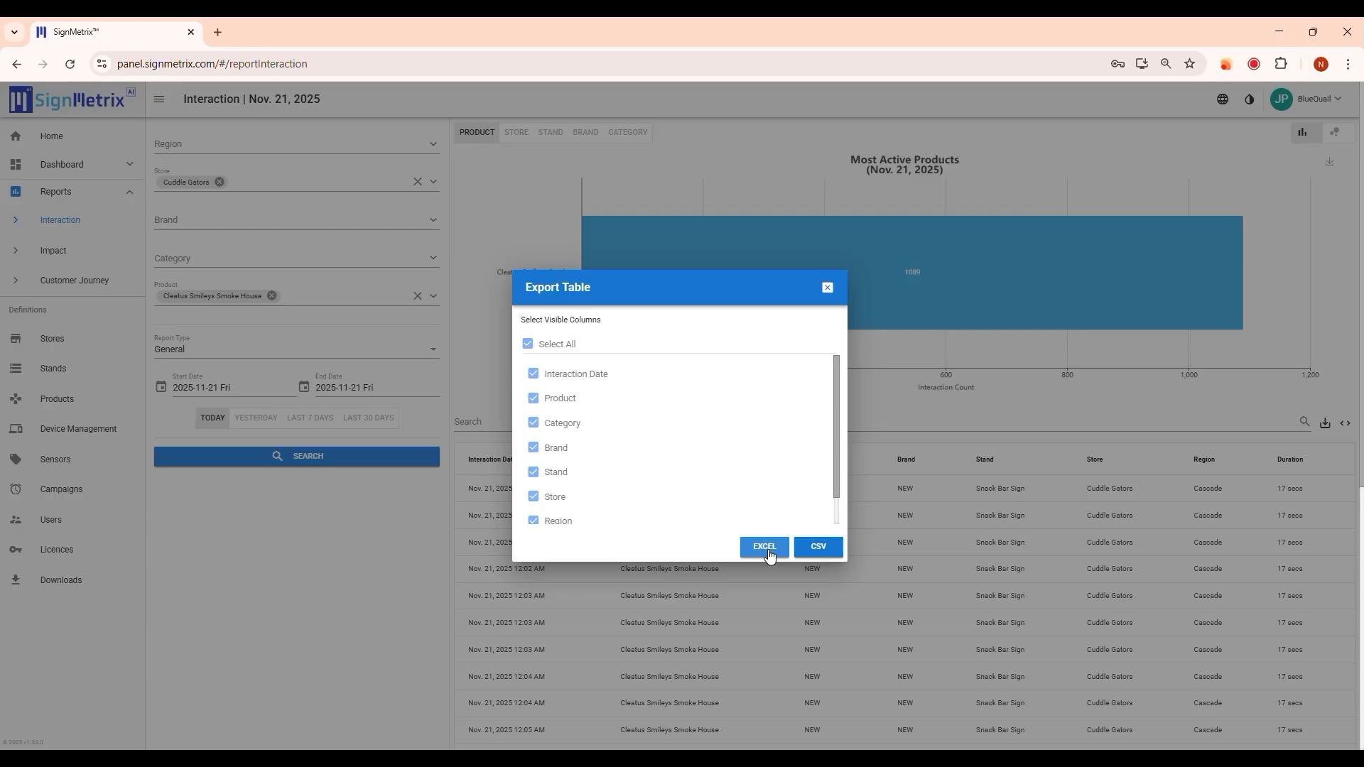